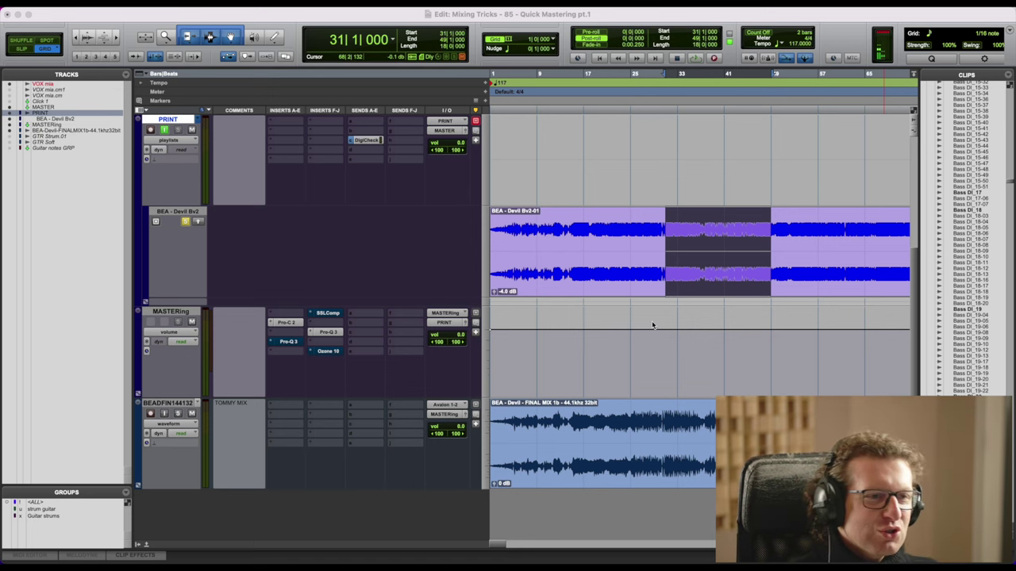
Inspect the Pro-Q 3 filter curve and the Pro-C 2 compressor settings on the MASTERing track, closing the plug-in window when finished
left_click(330, 333)
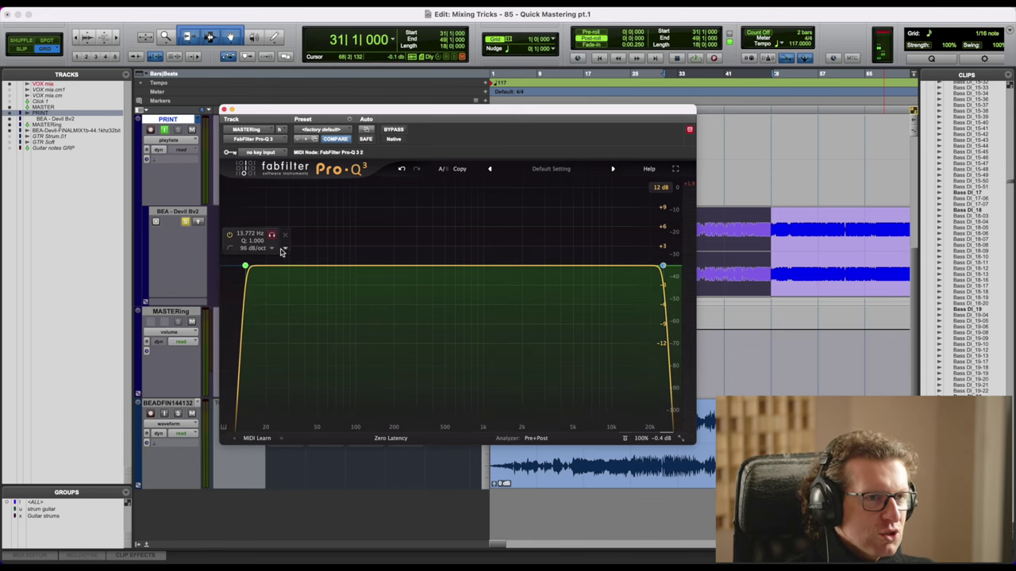
left_click_drag(427, 115, 612, 106)
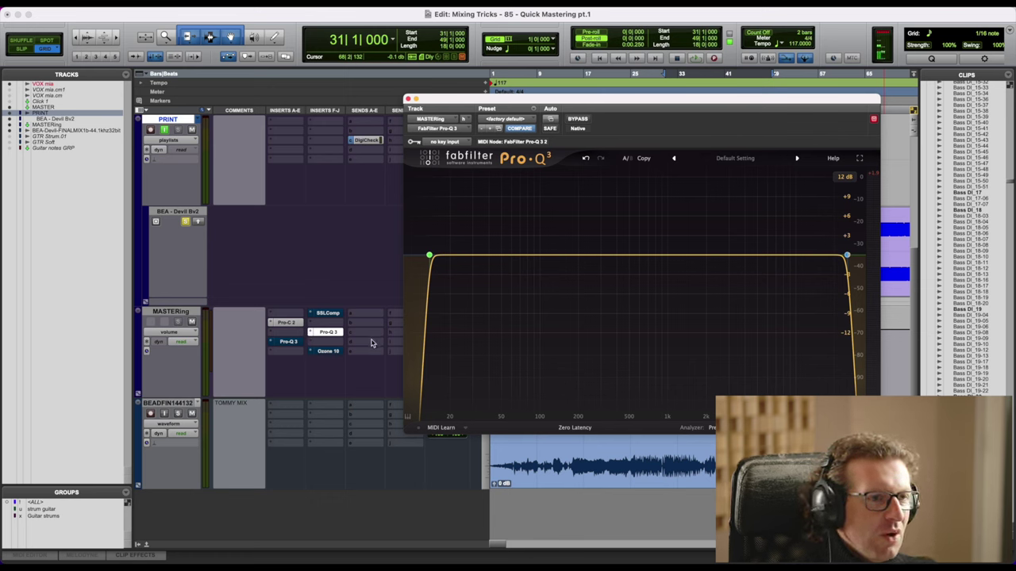
mouse_move(867, 251)
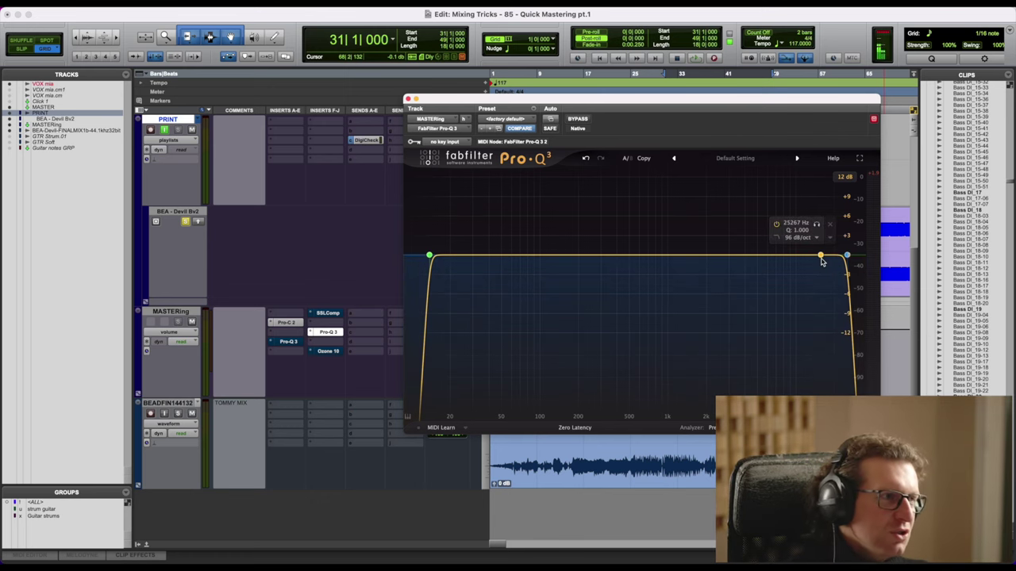
left_click(300, 324)
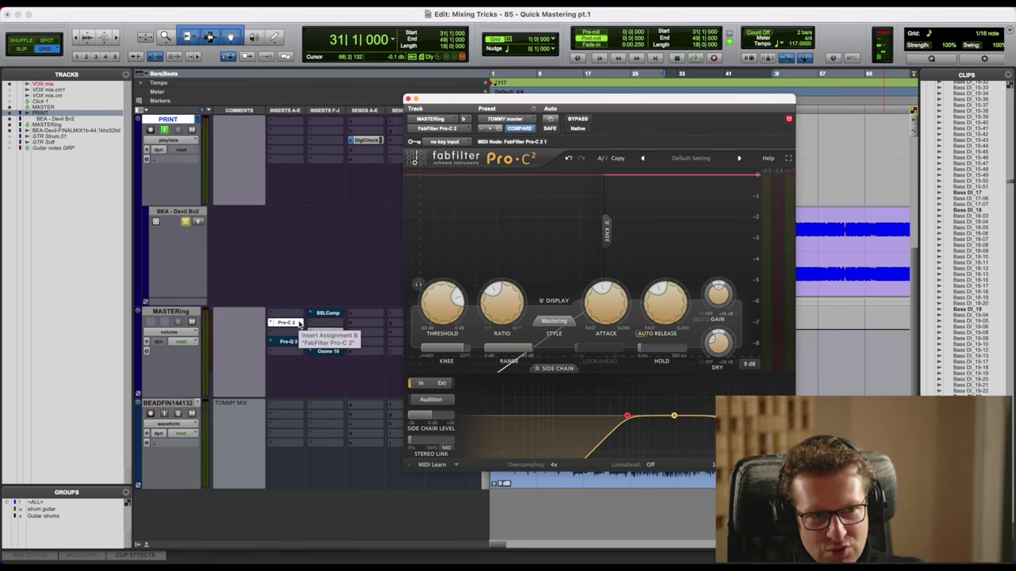
left_click(408, 99)
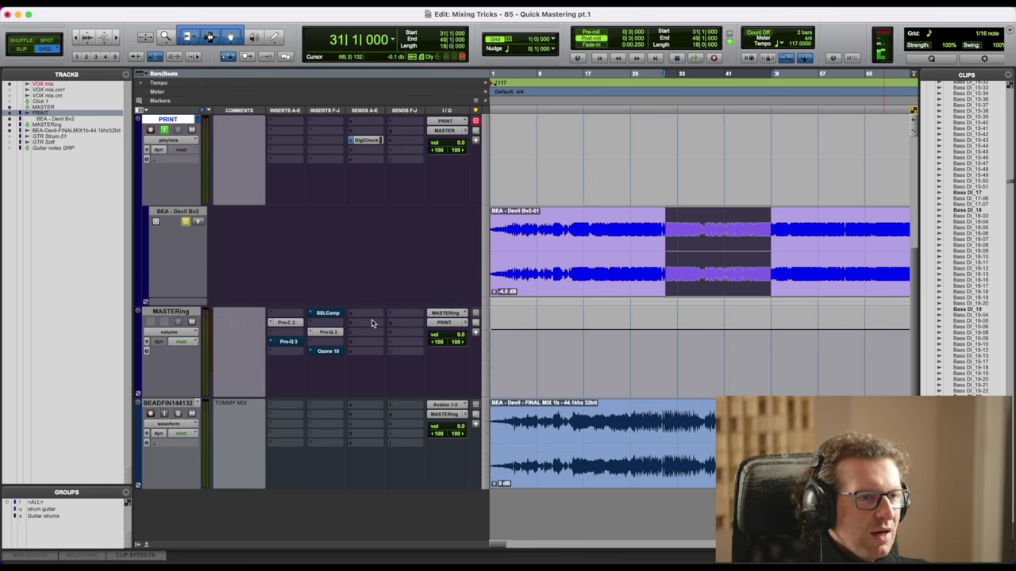
Open Ozone 10 on the MASTERing track, take it out of bypass and disable its Imager module
left_click(335, 352)
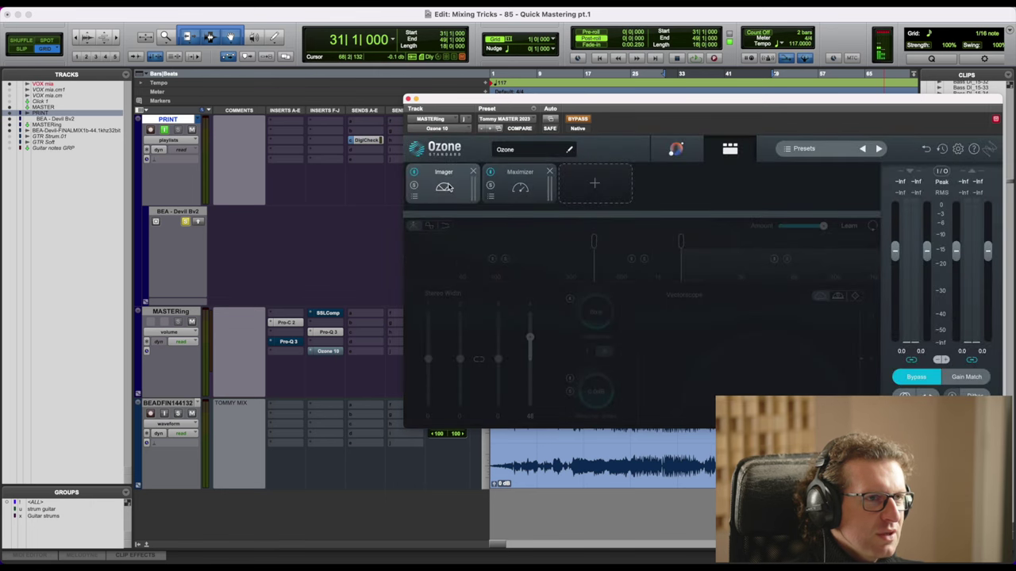
left_click(414, 172)
left_click(522, 188)
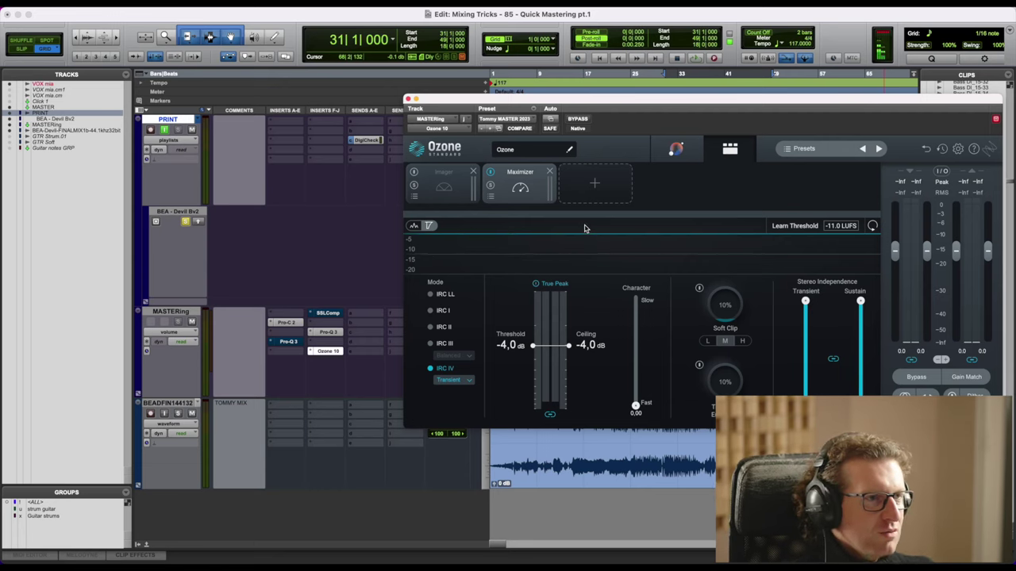
Review Ozone 10's Imager and Maximizer modules and set the Maximizer's threshold and ceiling to -0.2 dB
left_click(443, 195)
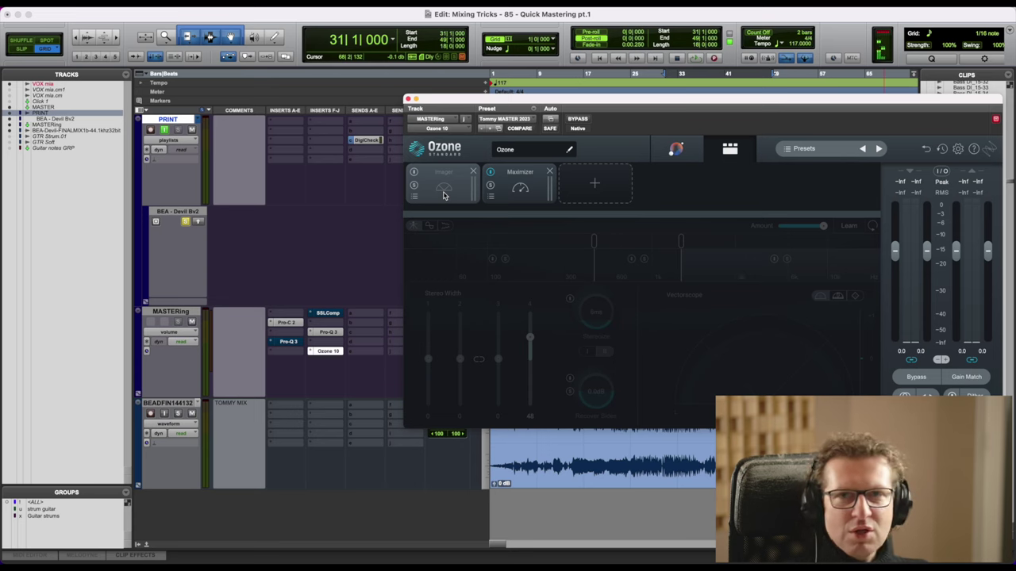
left_click(513, 202)
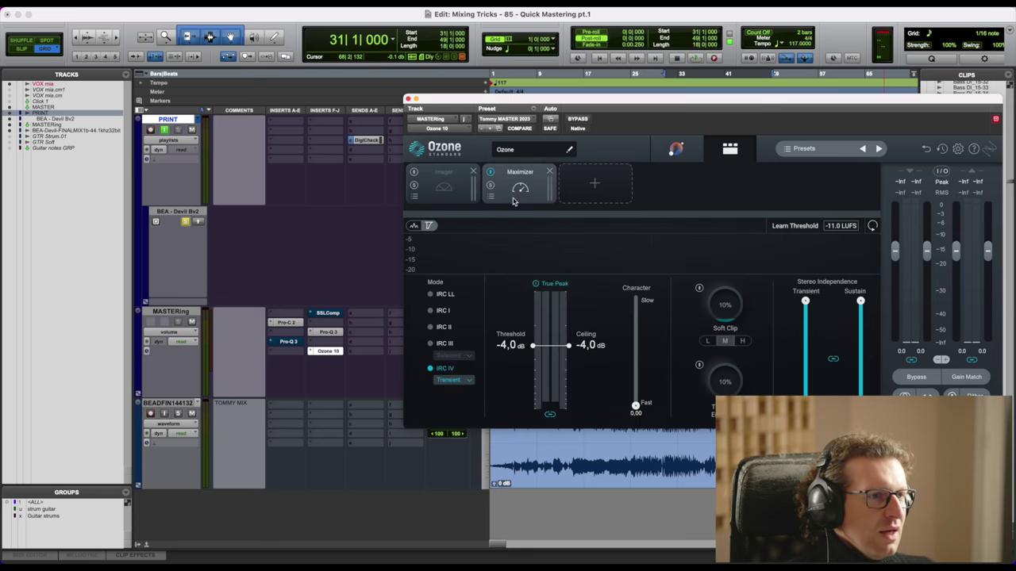
left_click(460, 202)
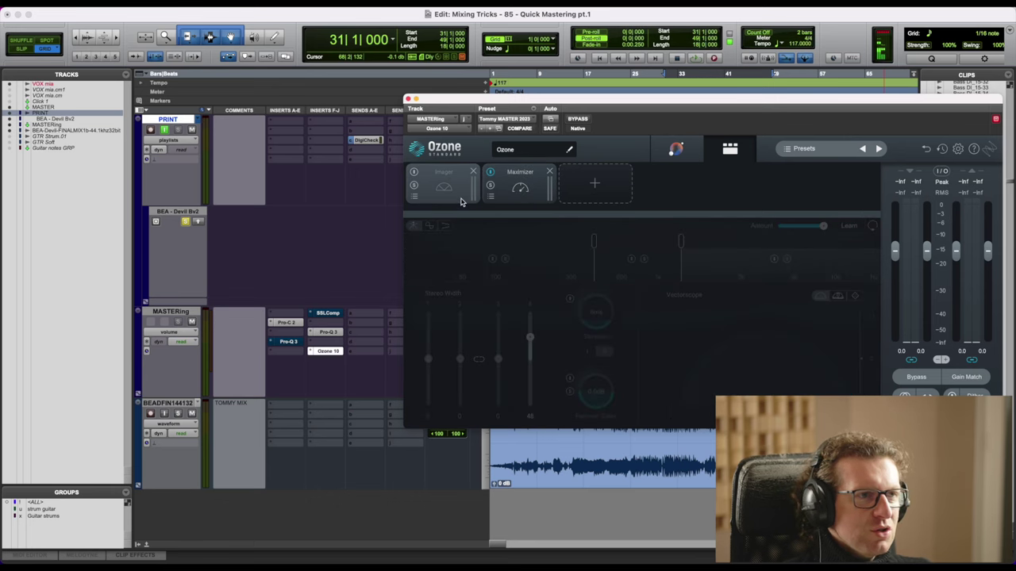
left_click(517, 197)
left_click_drag(509, 346, 516, 299)
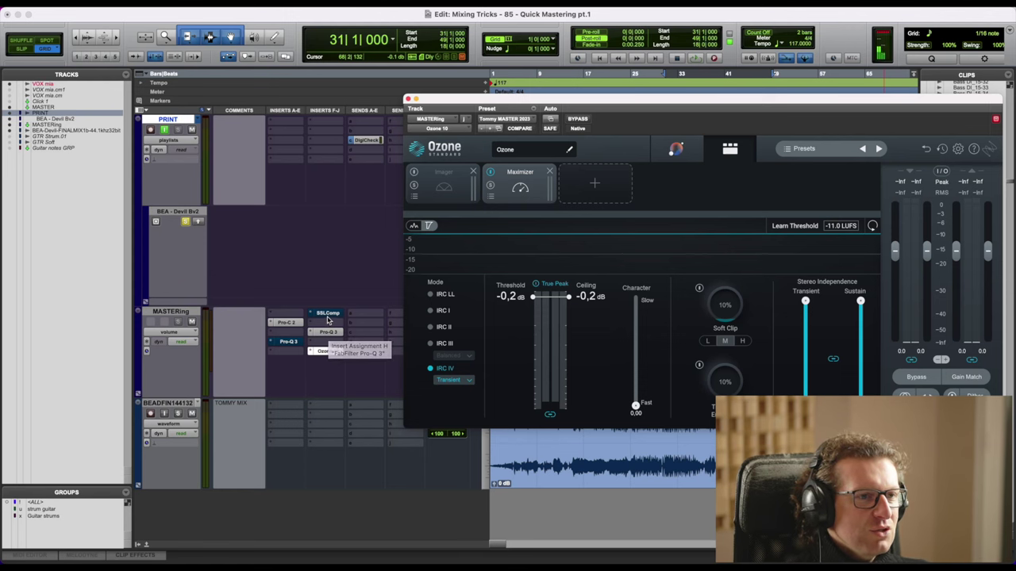
Check the SSLComp settings and the Ozone 10 Maximizer on the MASTERing track, closing the plug-in window when finished
left_click(328, 317)
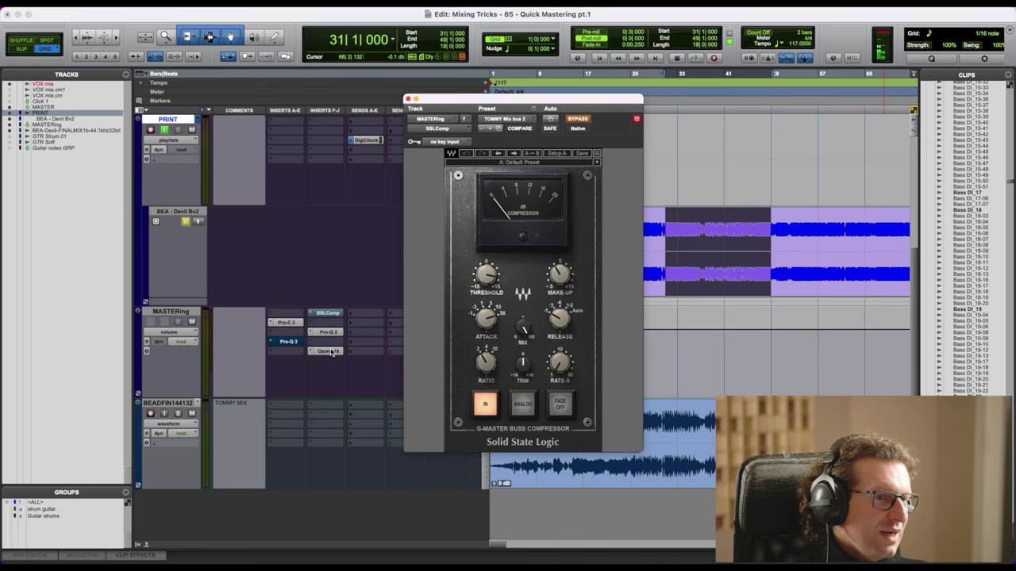
left_click(331, 352)
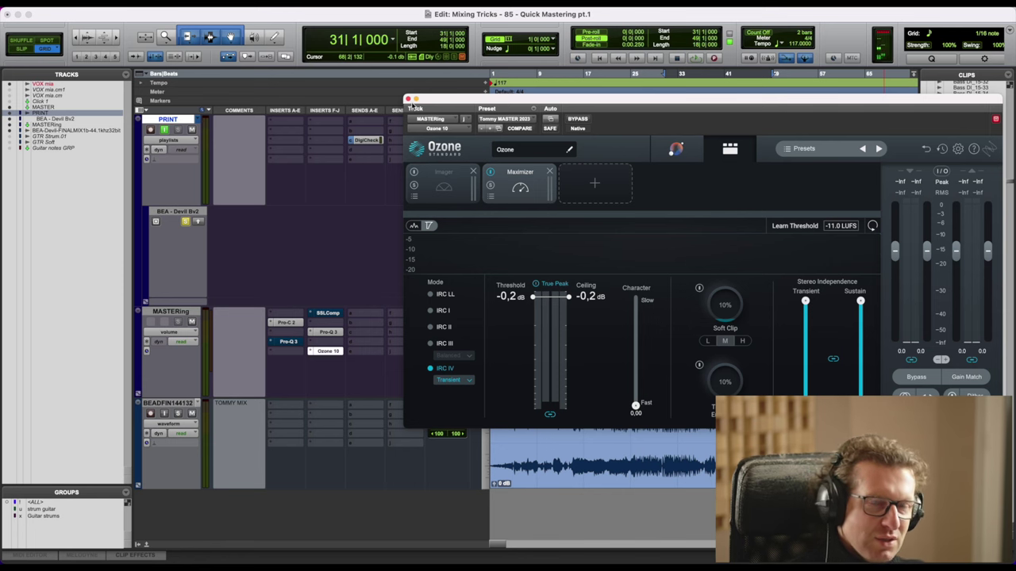
left_click(408, 100)
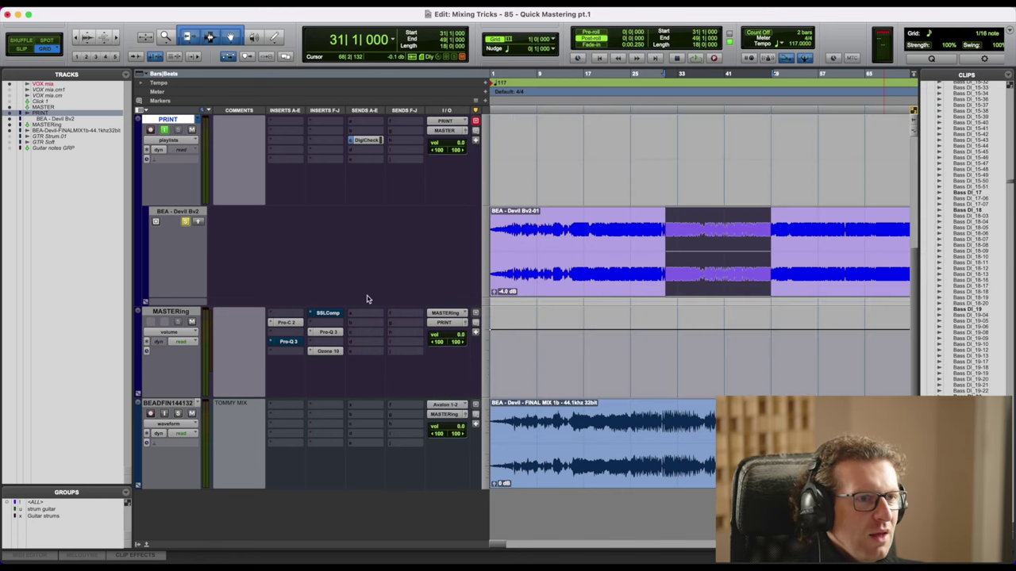
Examine the SSLComp bus compressor and the Pro-Q 3 equalizer following it on the MASTERing track, and close the plug-in window
left_click(337, 314)
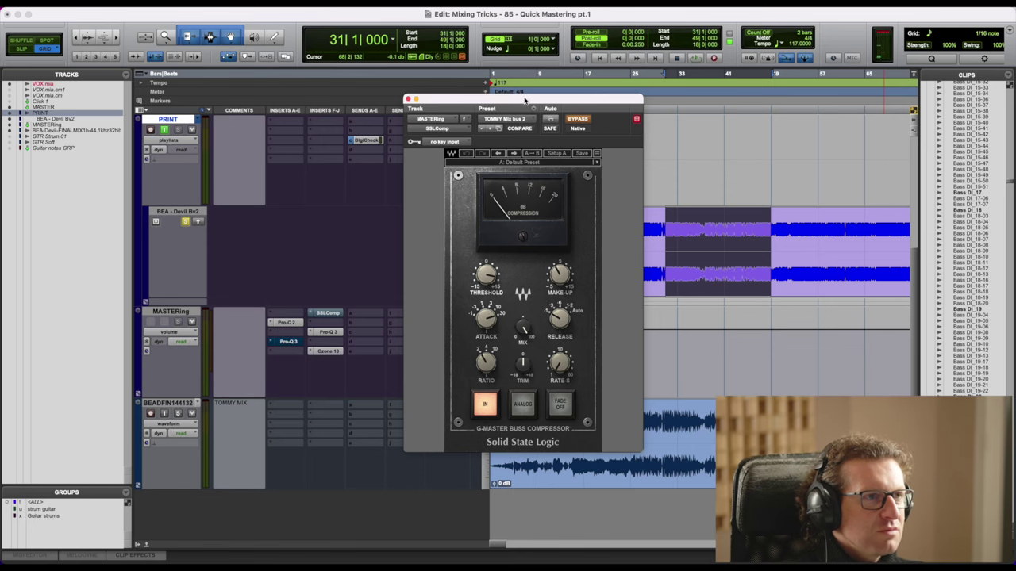
left_click_drag(523, 100, 363, 70)
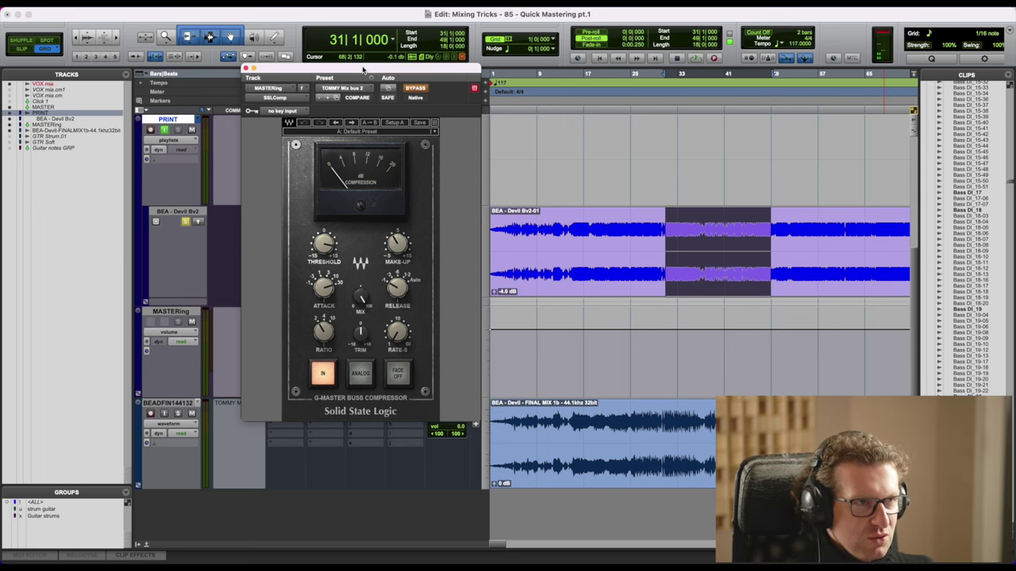
key("super+equal")
left_click_drag(364, 70, 633, 74)
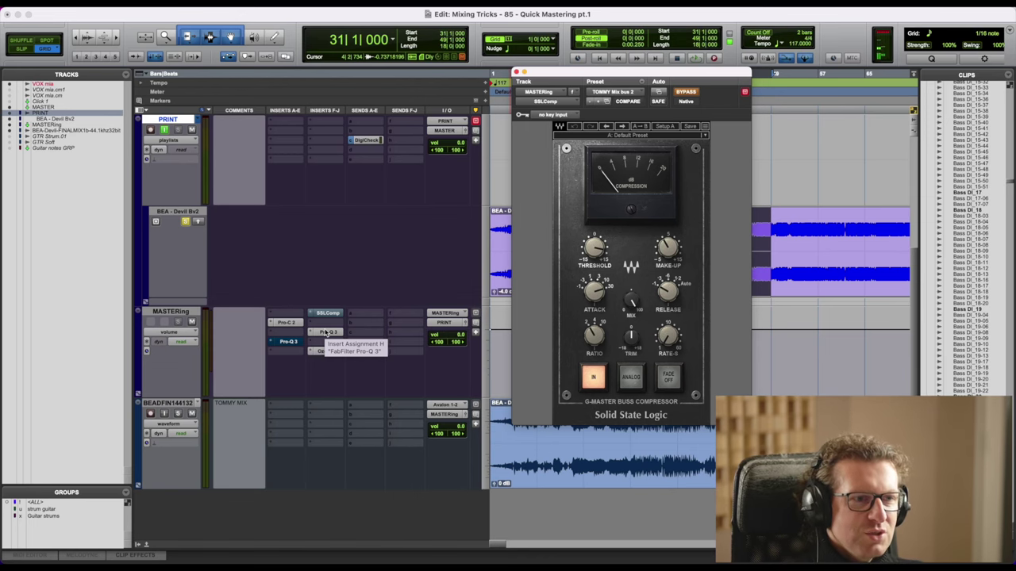
left_click(326, 332)
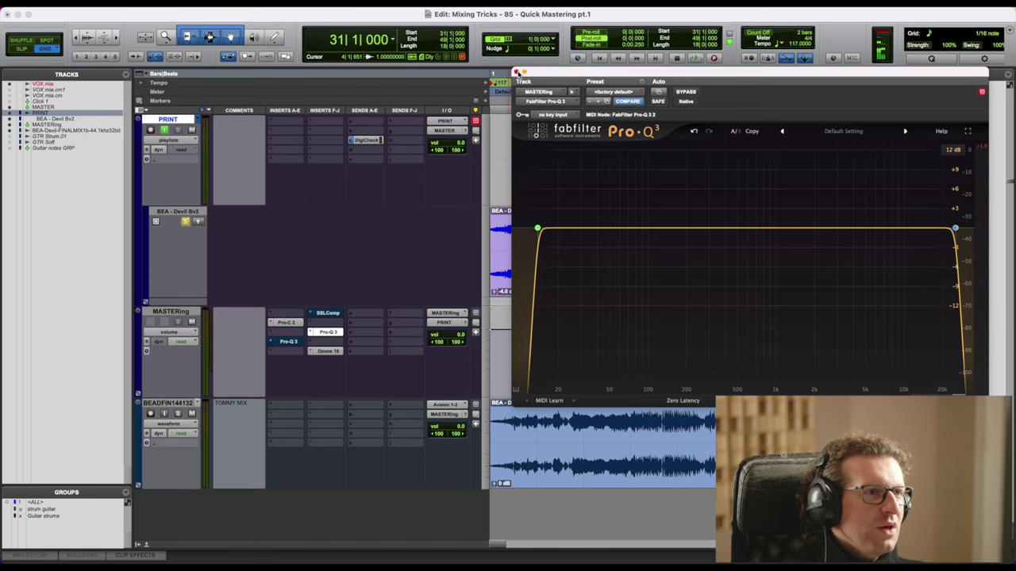
left_click(516, 72)
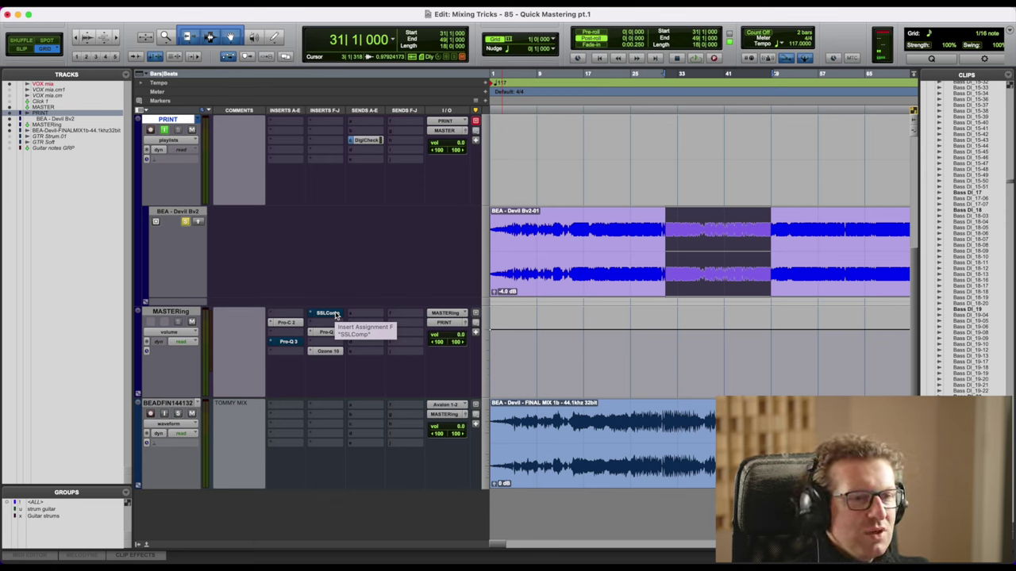
Open the MASTERing track's SSLComp, place its window clear of the waveforms and examine its release, ratio and make-up controls
left_click(327, 313)
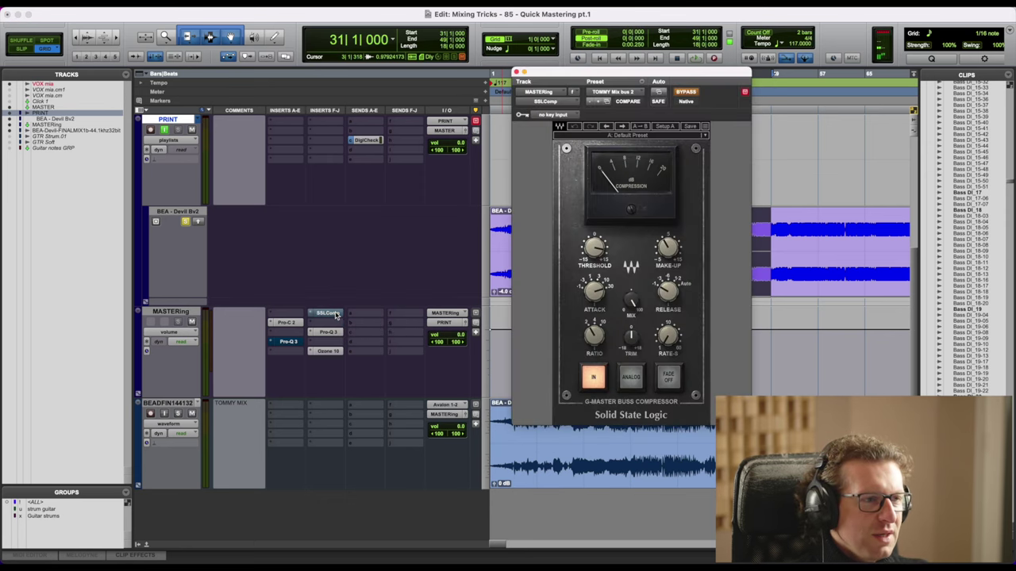
left_click_drag(659, 76, 397, 80)
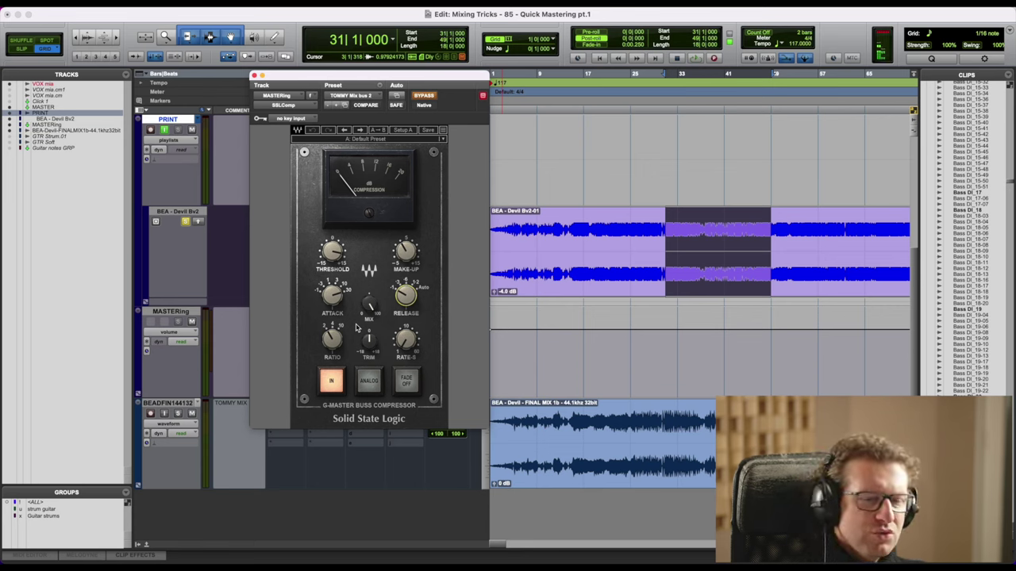
mouse_move(342, 339)
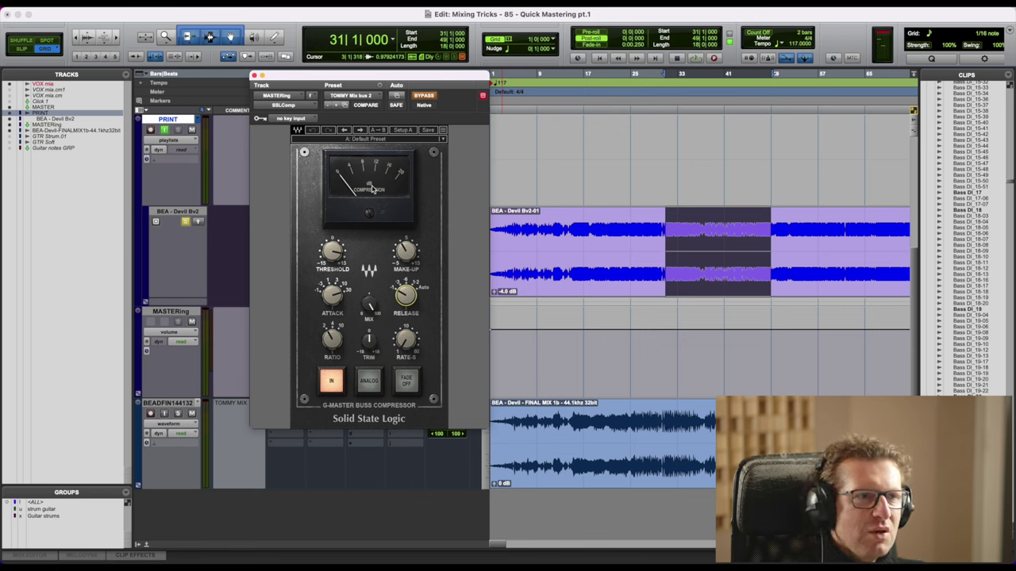
left_click(410, 257)
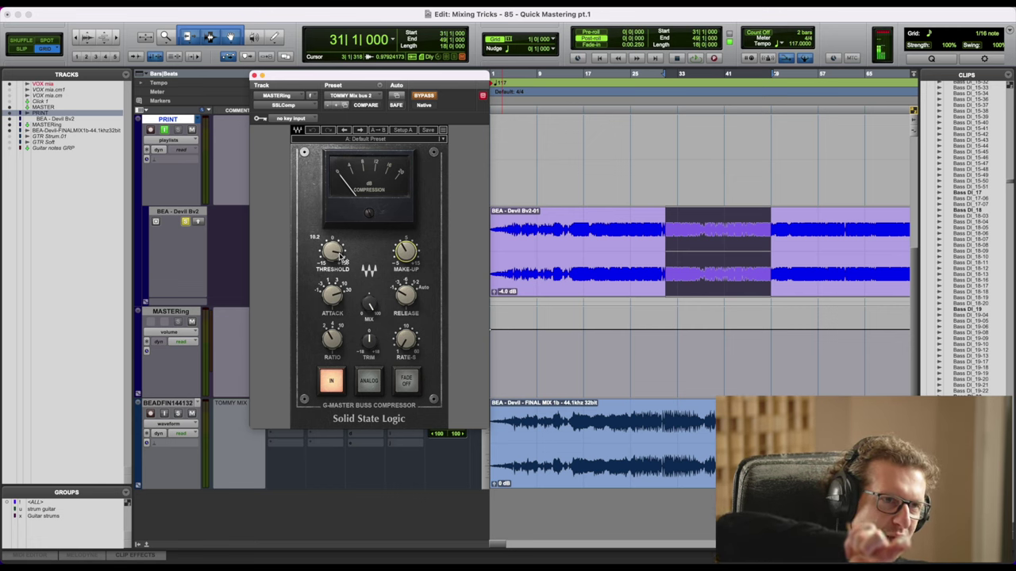
Try lowering the SSLComp threshold and undo the change
left_click_drag(339, 255, 339, 252)
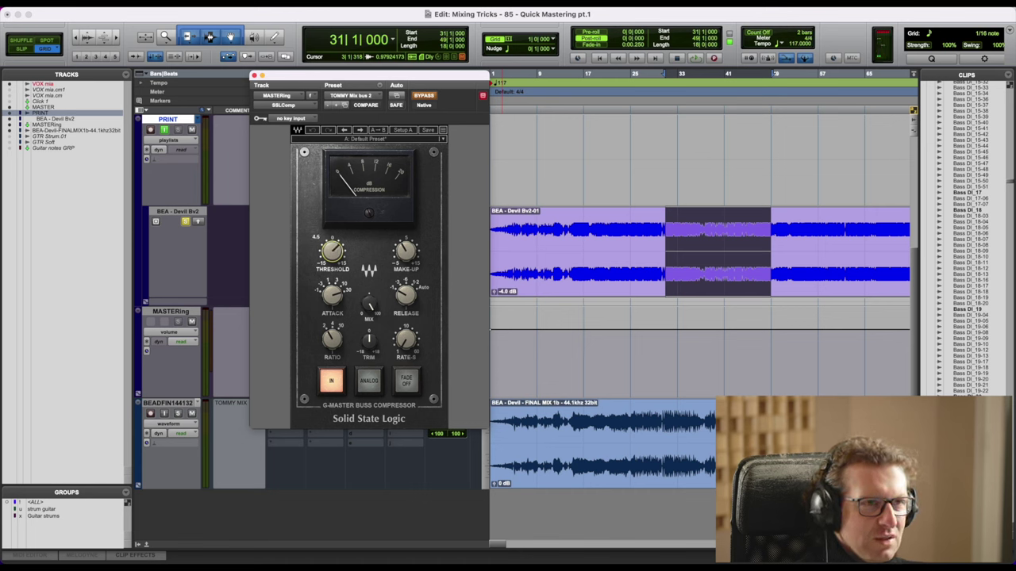
left_click_drag(340, 250, 340, 251)
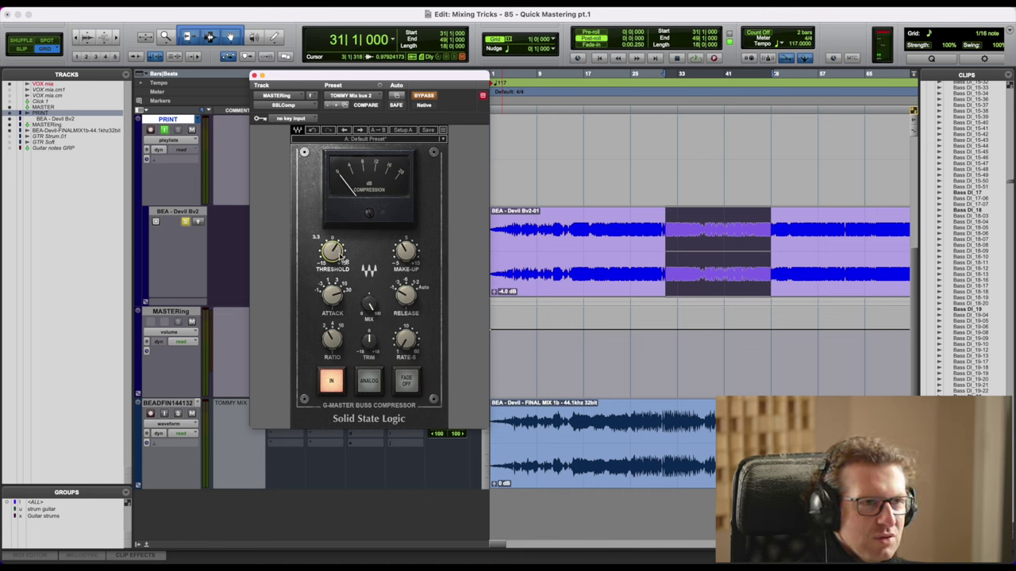
left_click(312, 130)
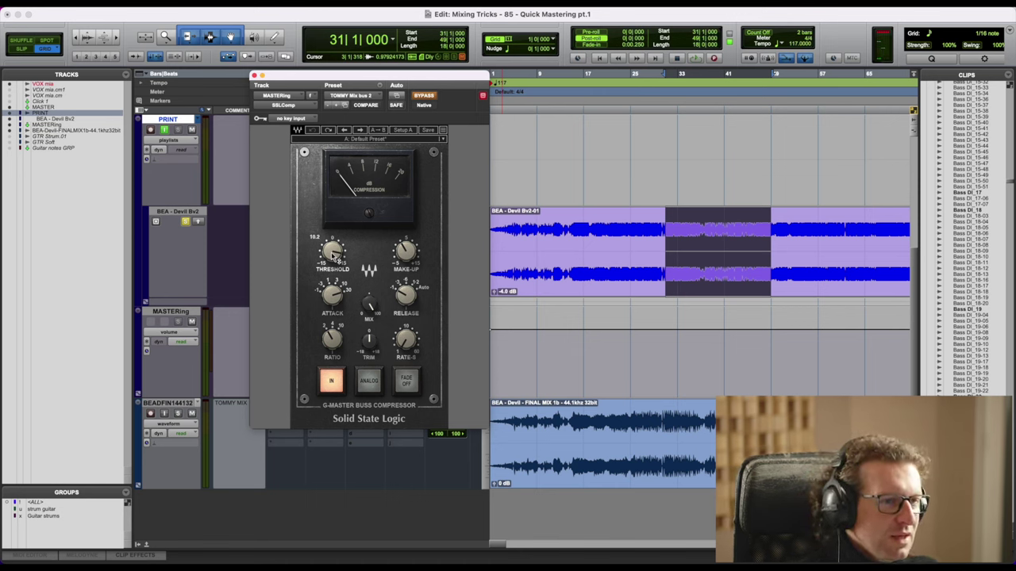
Take SSLComp out of bypass and play the selection from bar 31, comparing the sound with the compressor active and bypassed
left_click(425, 96)
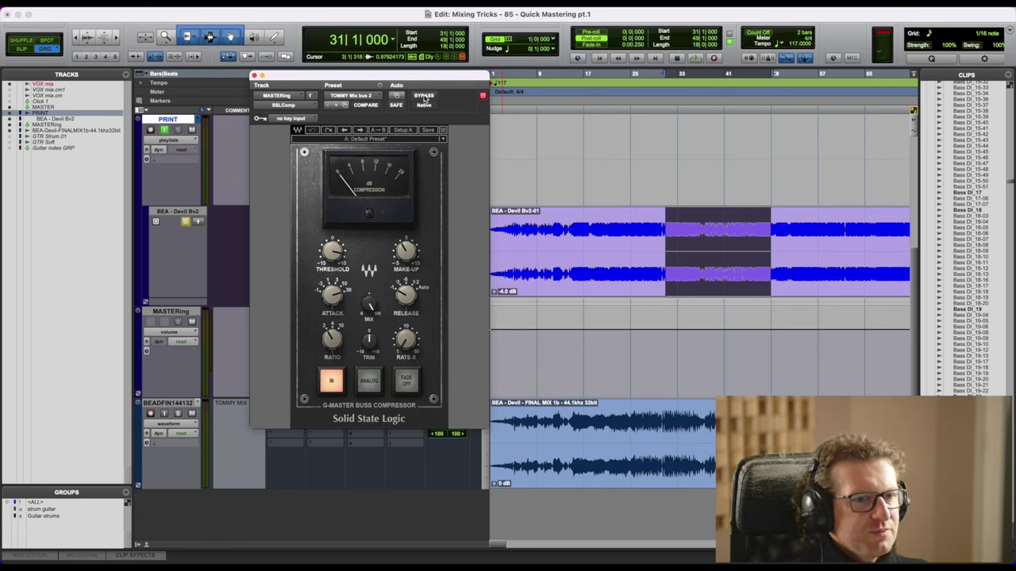
key("space")
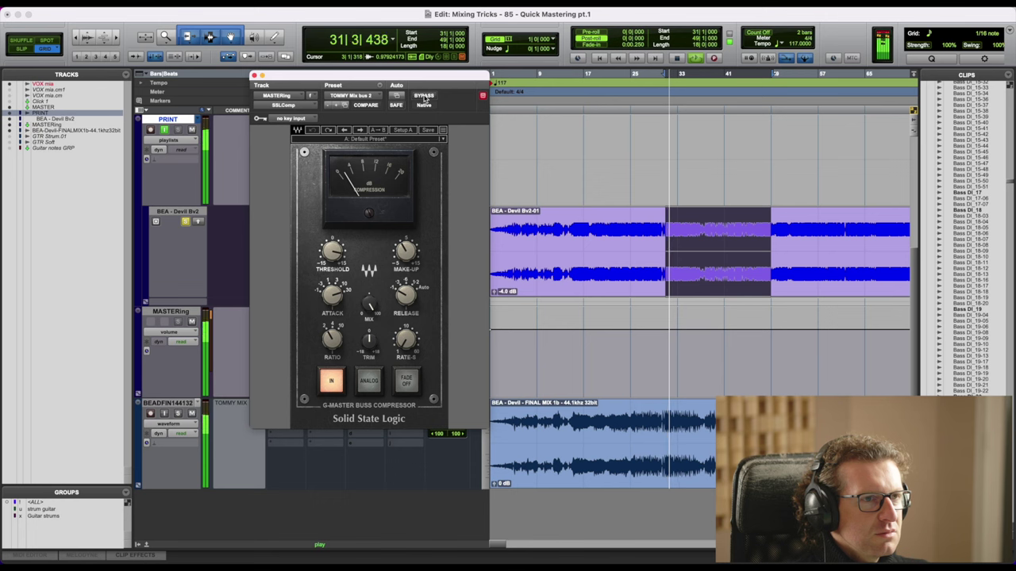
left_click(424, 97)
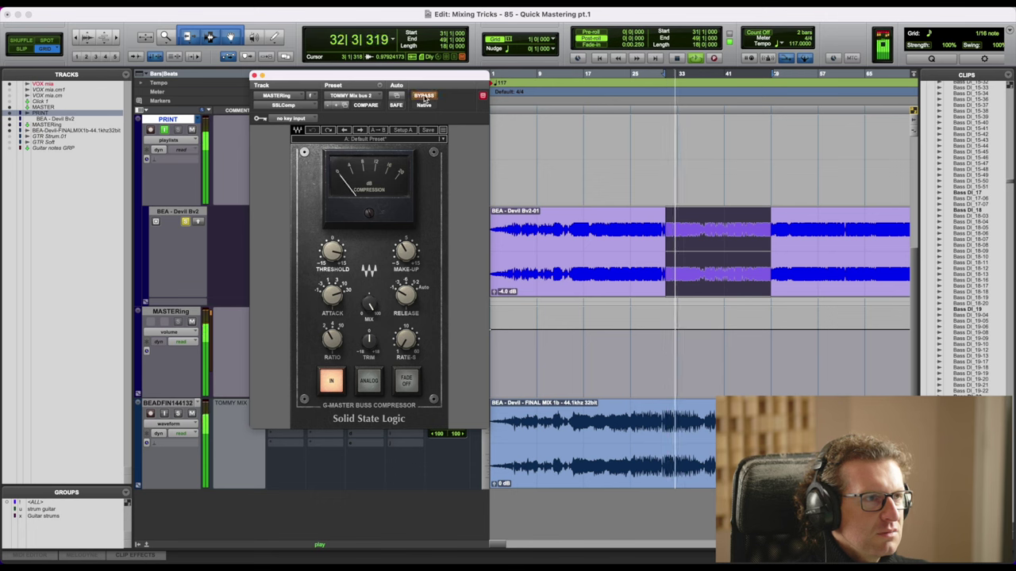
left_click(424, 97)
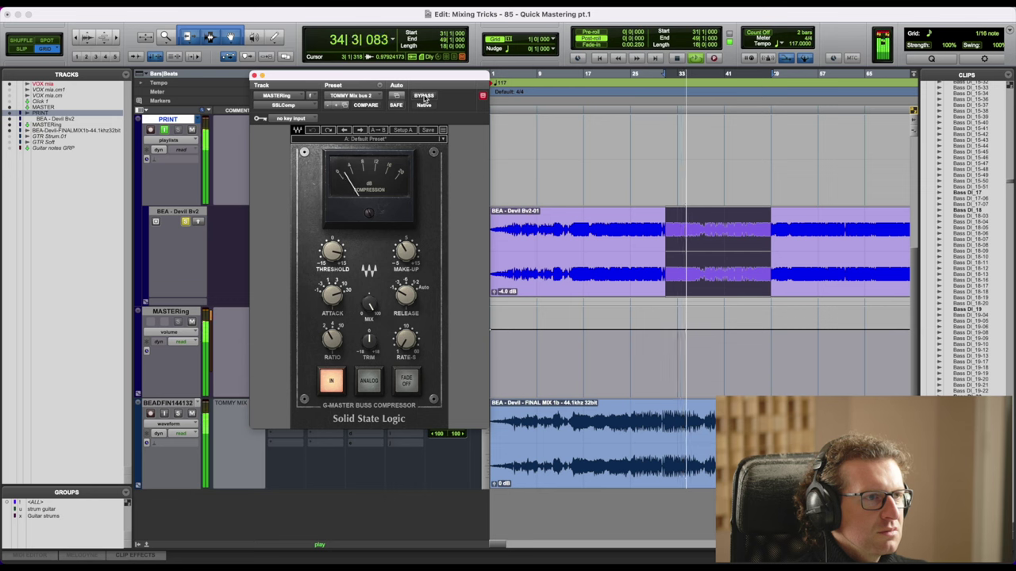
left_click(425, 97)
left_click(424, 97)
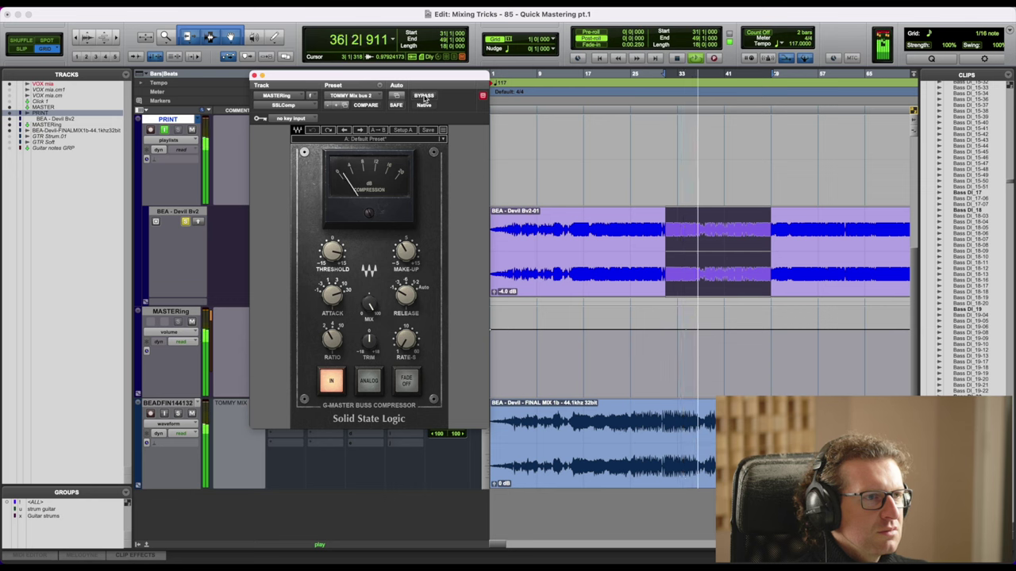
key("space")
Replay the selection and compare it once more with SSLComp bypassed and active, stopping playback with the compressor switched in
key("space")
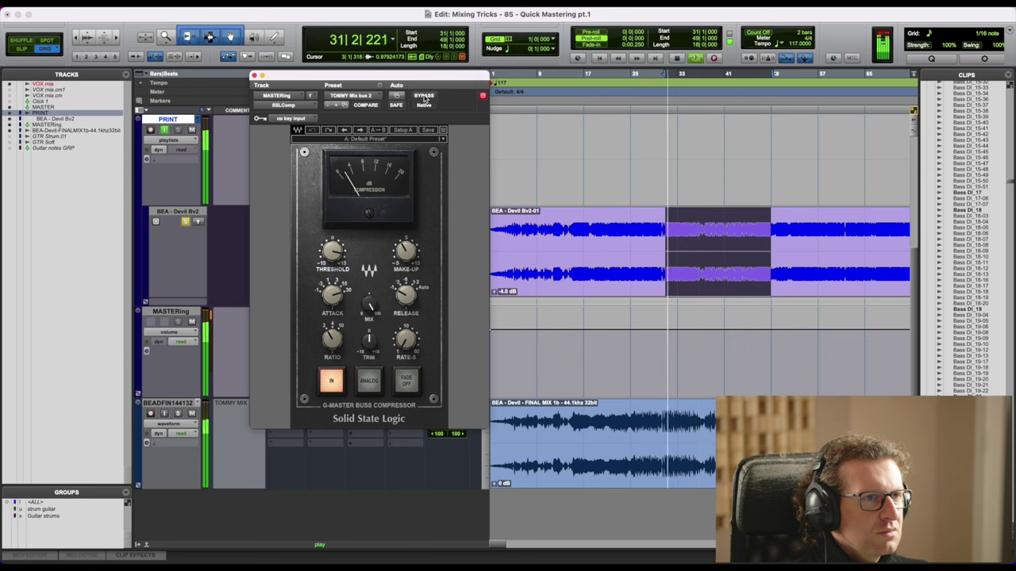
left_click(424, 97)
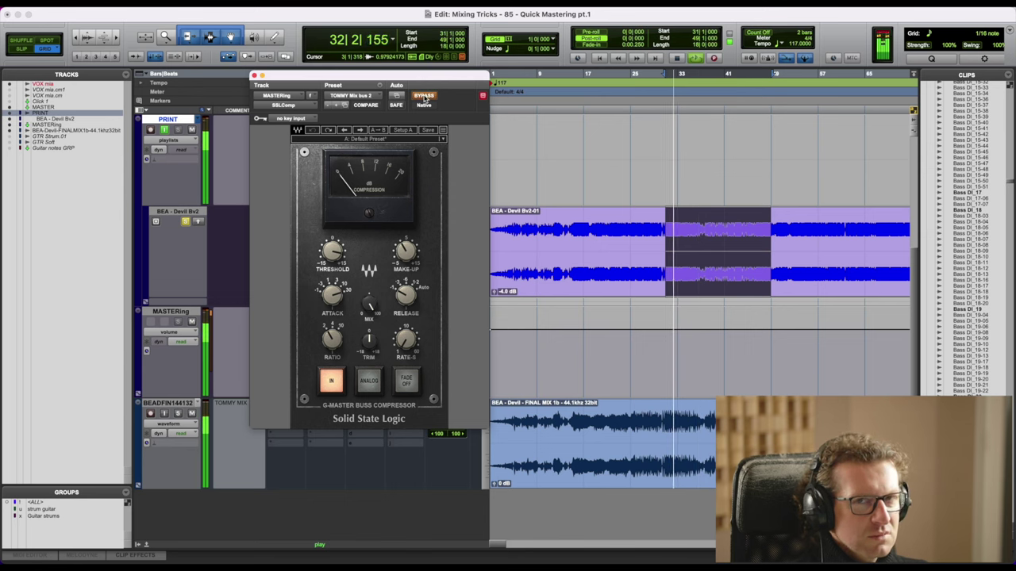
left_click(425, 96)
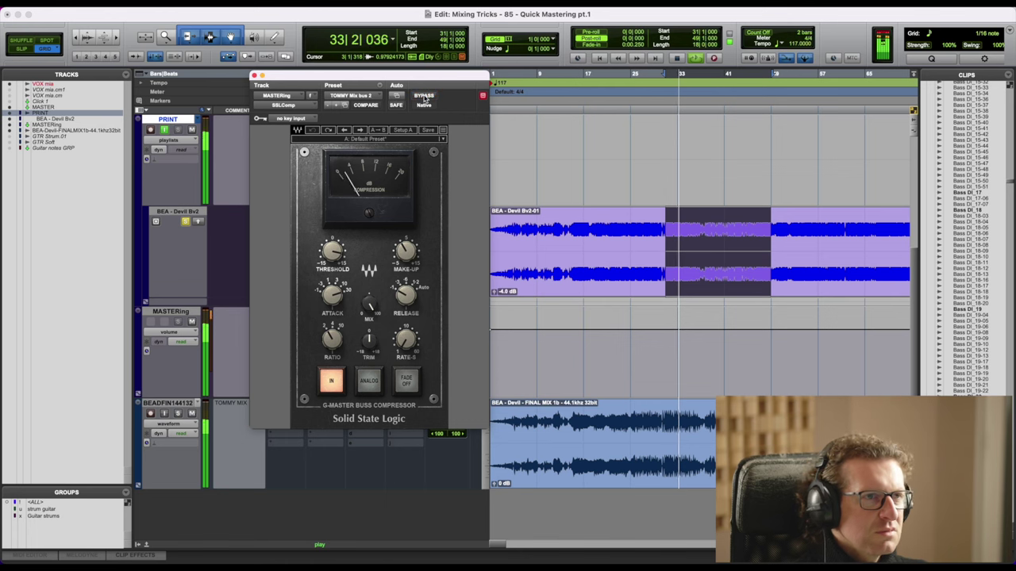
key("space")
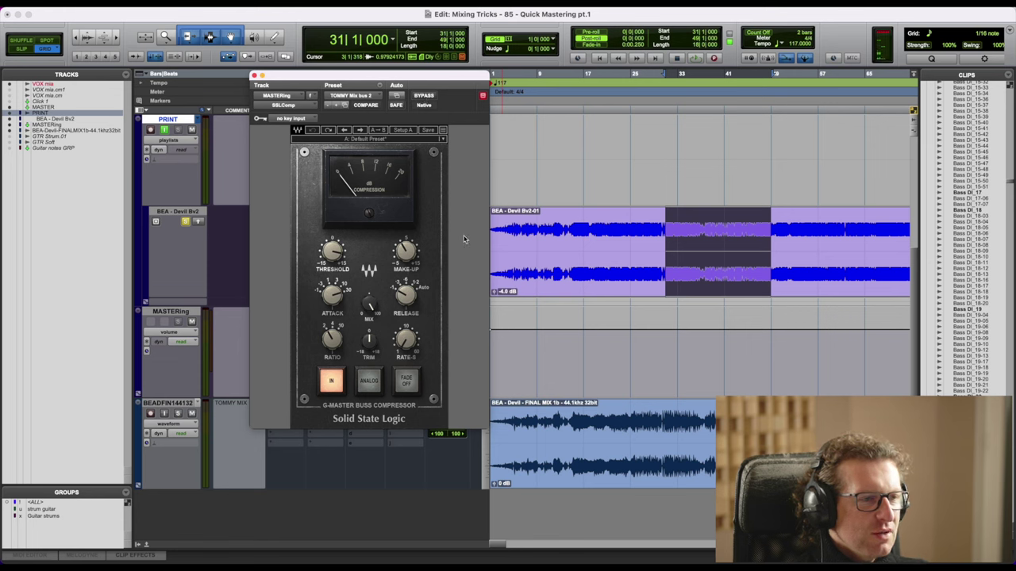
Play the song from bar 6 and compare the sound with SSLComp bypassed and active, ending with the compressor active and playback stopped
left_click(518, 349)
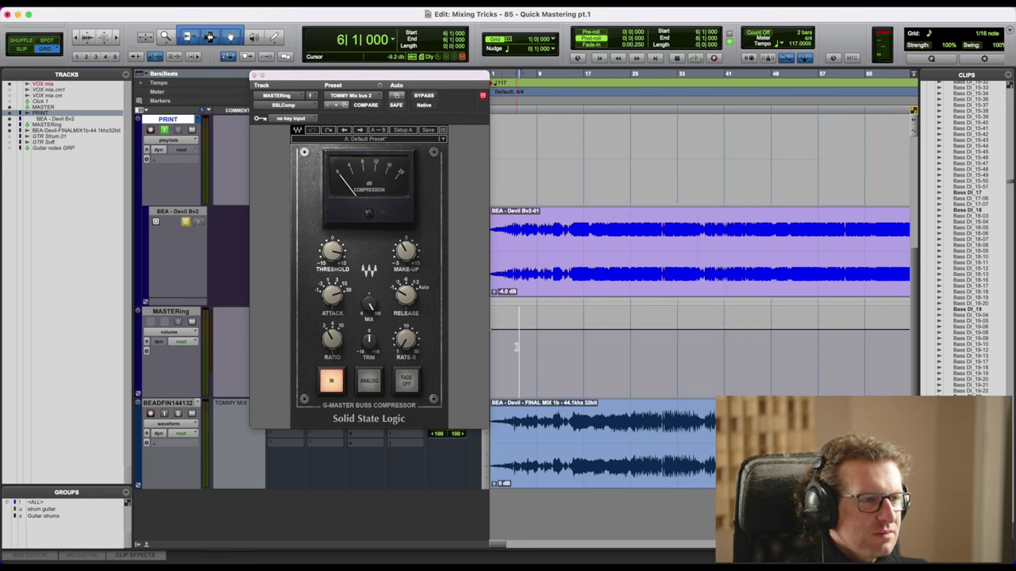
left_click(414, 99)
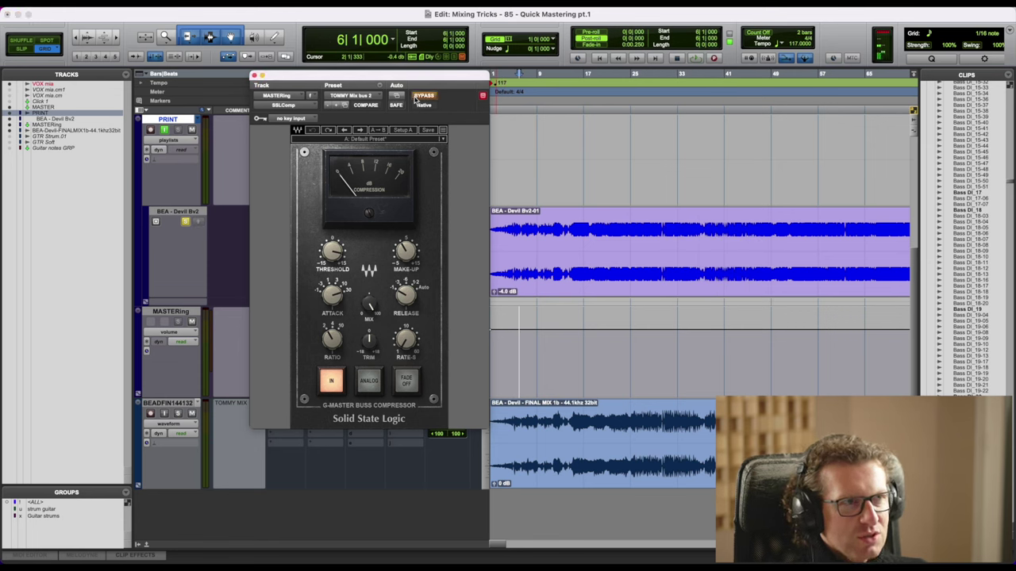
key("space")
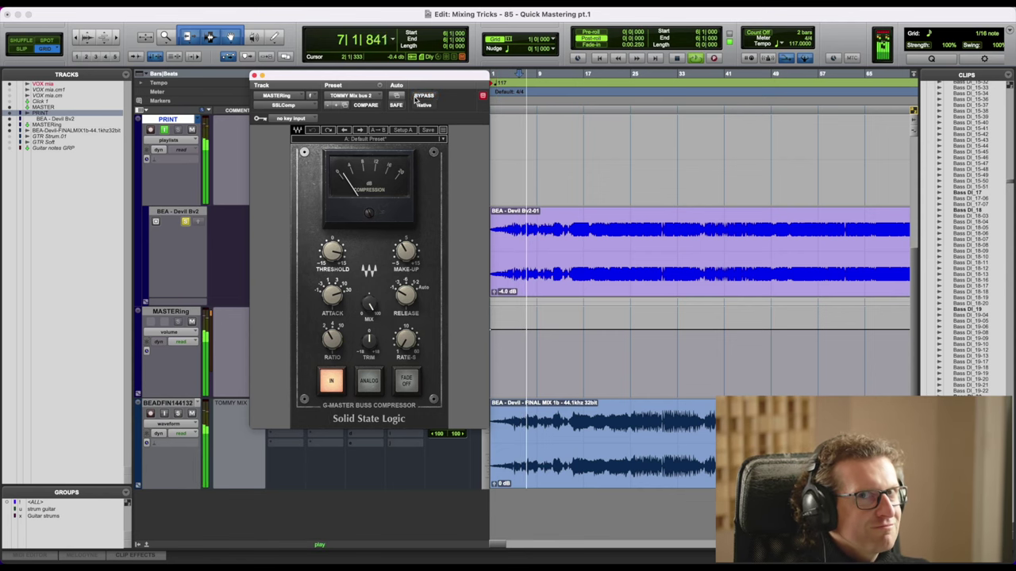
left_click(416, 96)
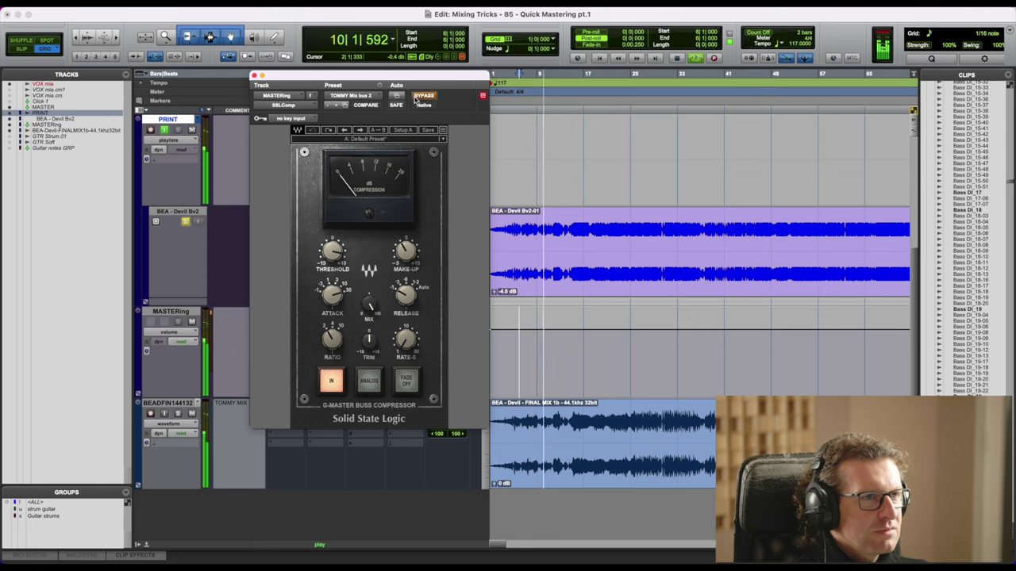
left_click(416, 96)
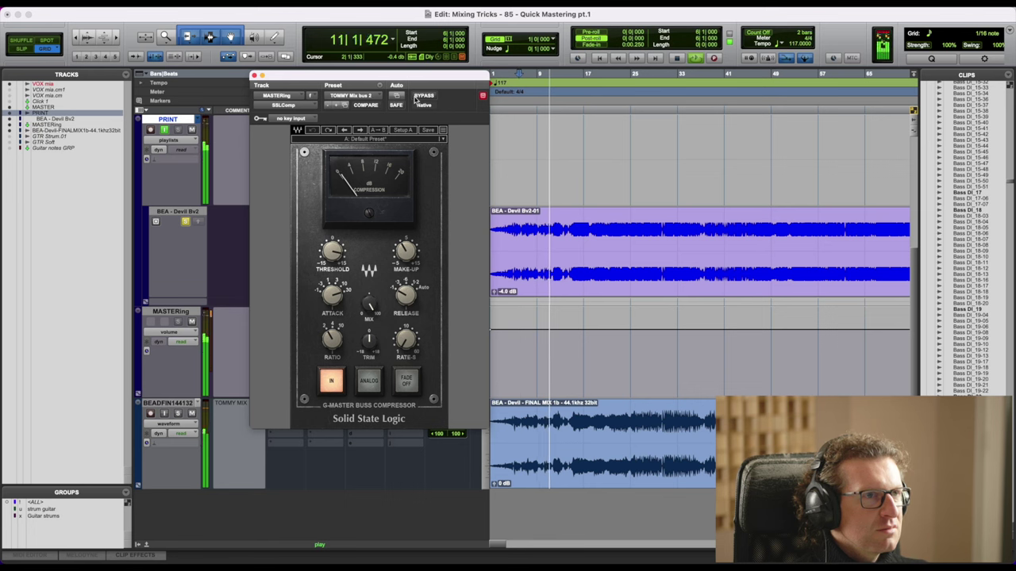
key("space")
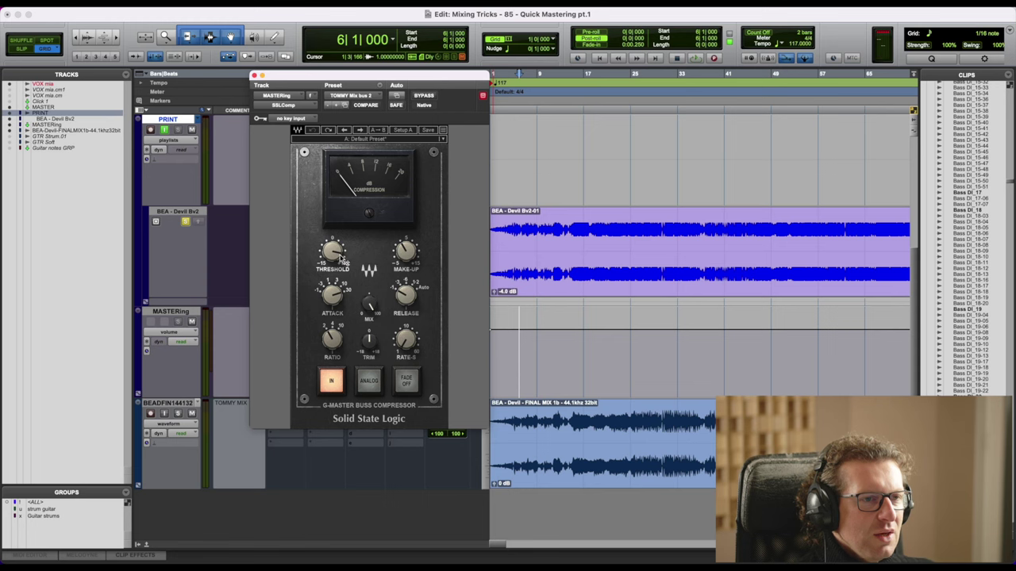
Place the cursor at bar 26, raise the SSLComp threshold to its maximum of 15 and set the make-up gain to 0
mouse_move(340, 255)
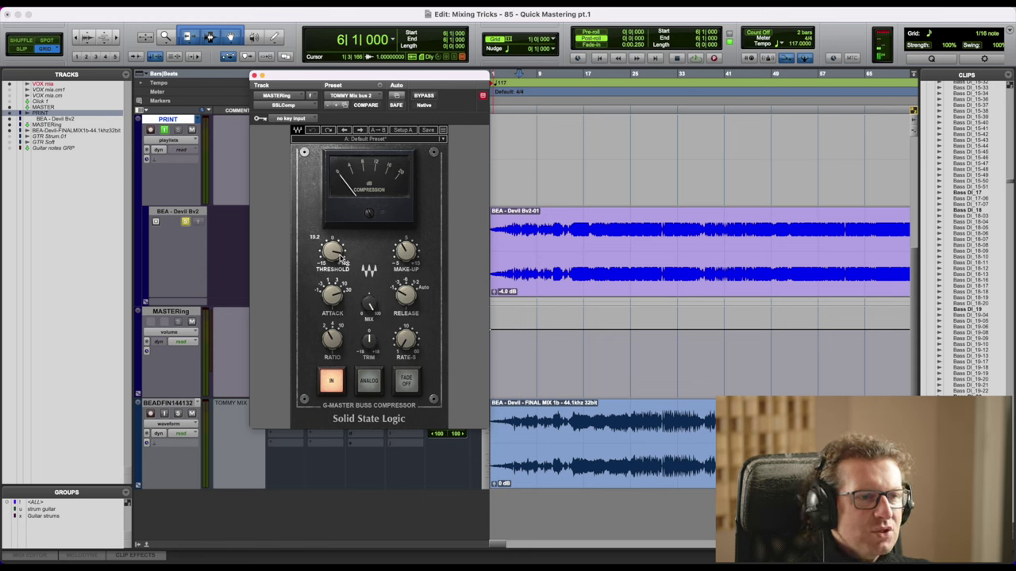
left_click(666, 347)
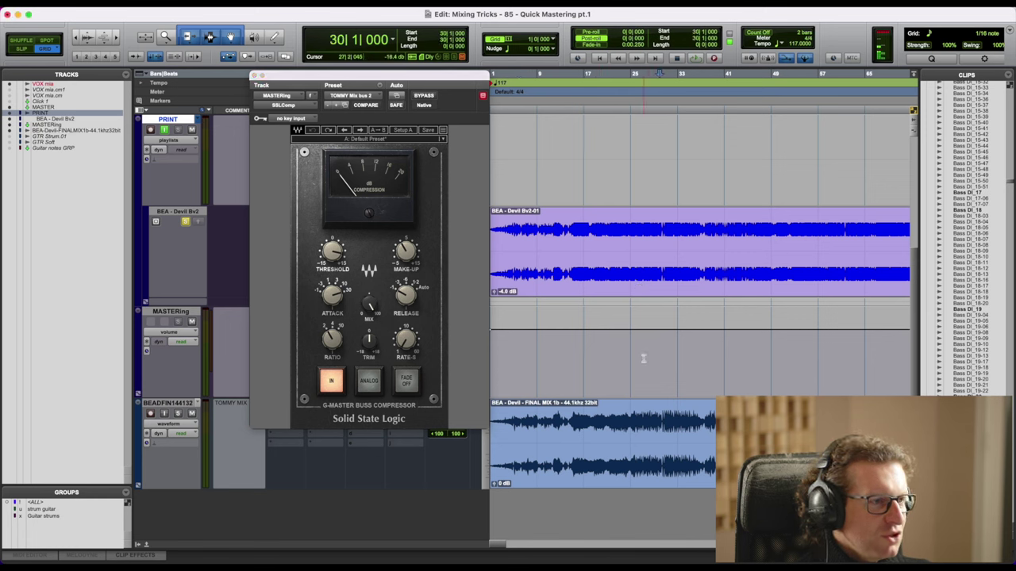
left_click(637, 357)
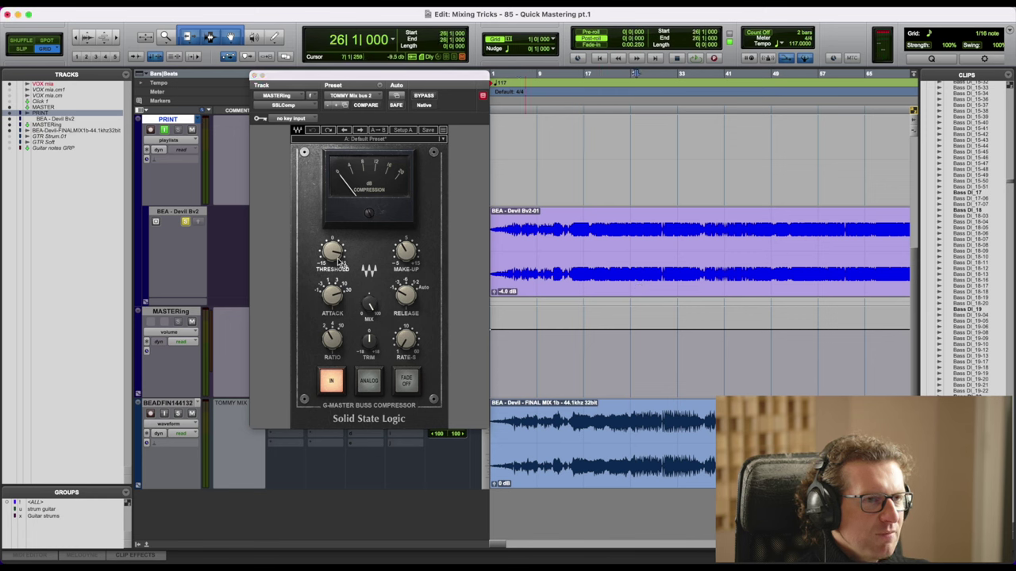
left_click_drag(339, 262, 339, 254)
double_click(401, 256)
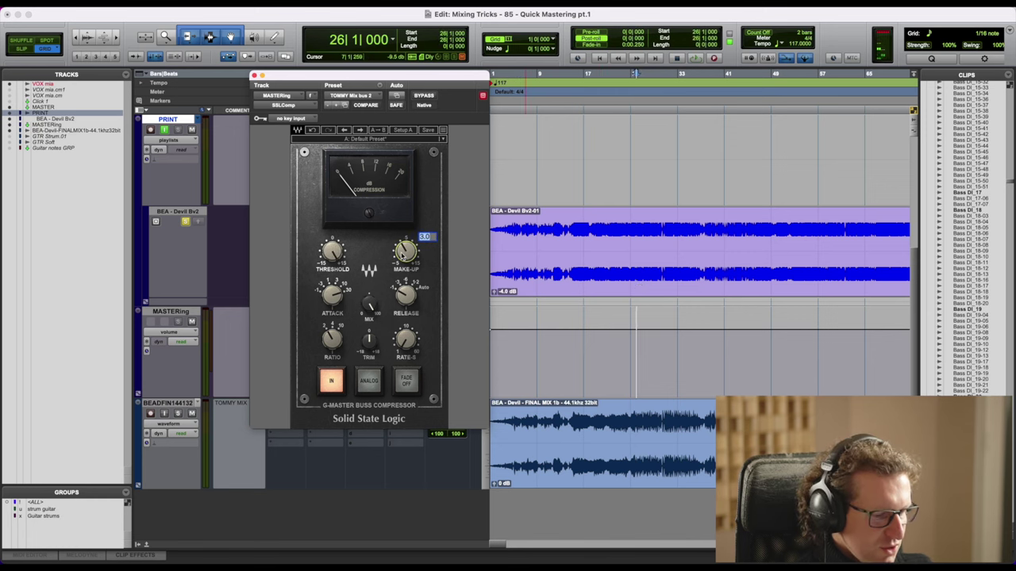
type("0")
key("Return")
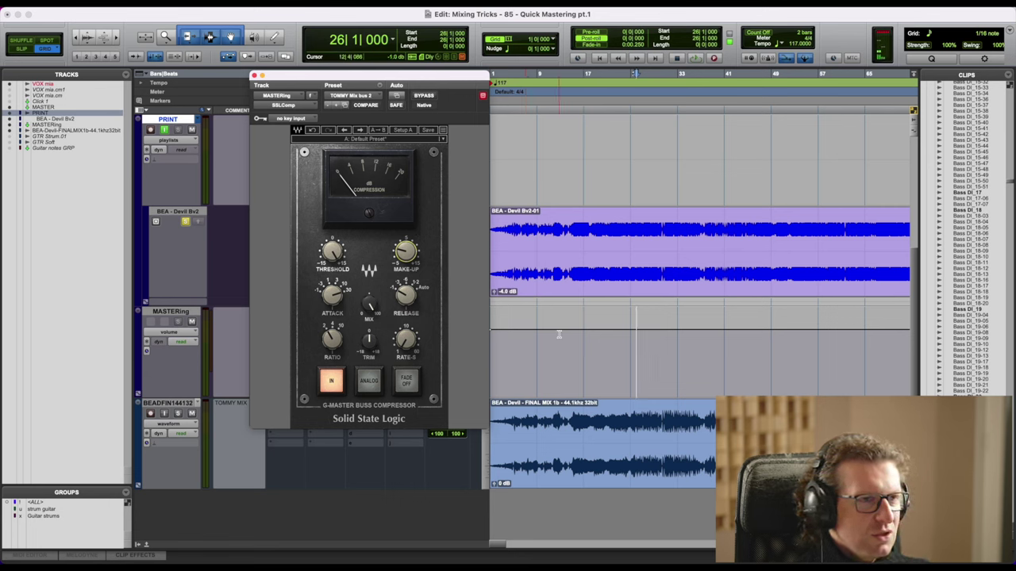
mouse_move(336, 257)
left_mouse_down()
mouse_move(335, 280)
mouse_move(336, 255)
left_mouse_up()
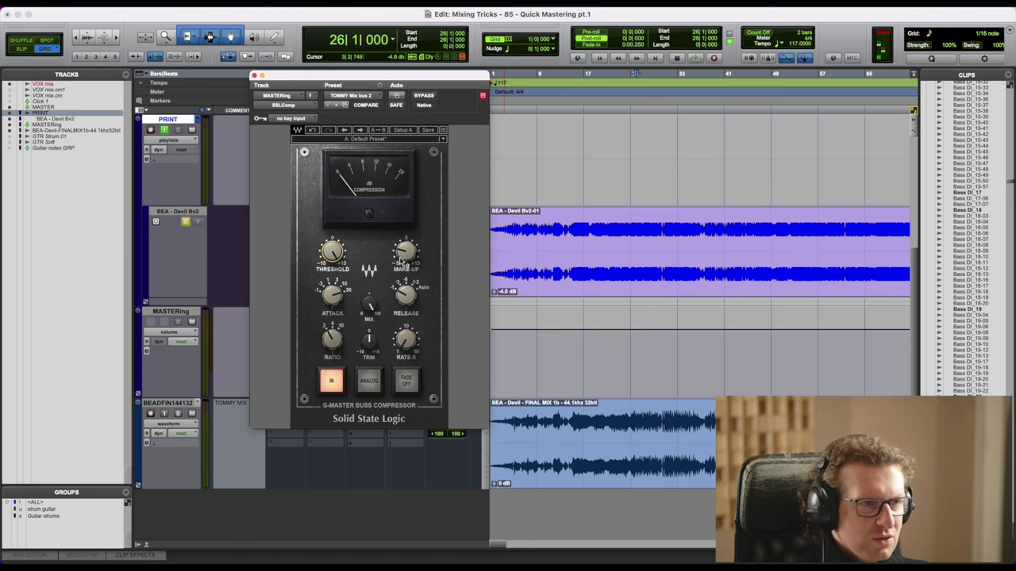
Set the SSLComp make-up gain to 3
left_click(403, 262)
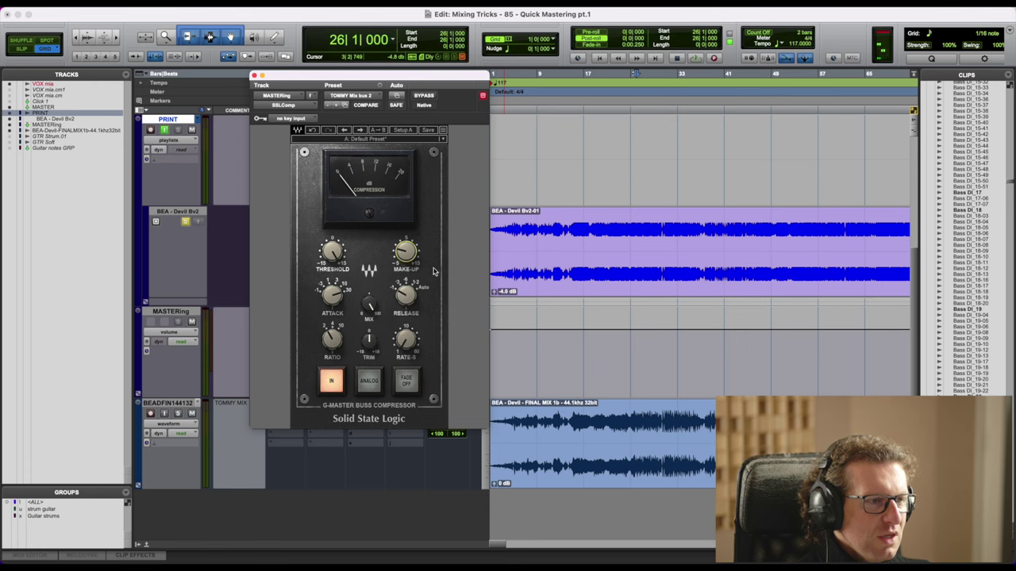
left_click(425, 237)
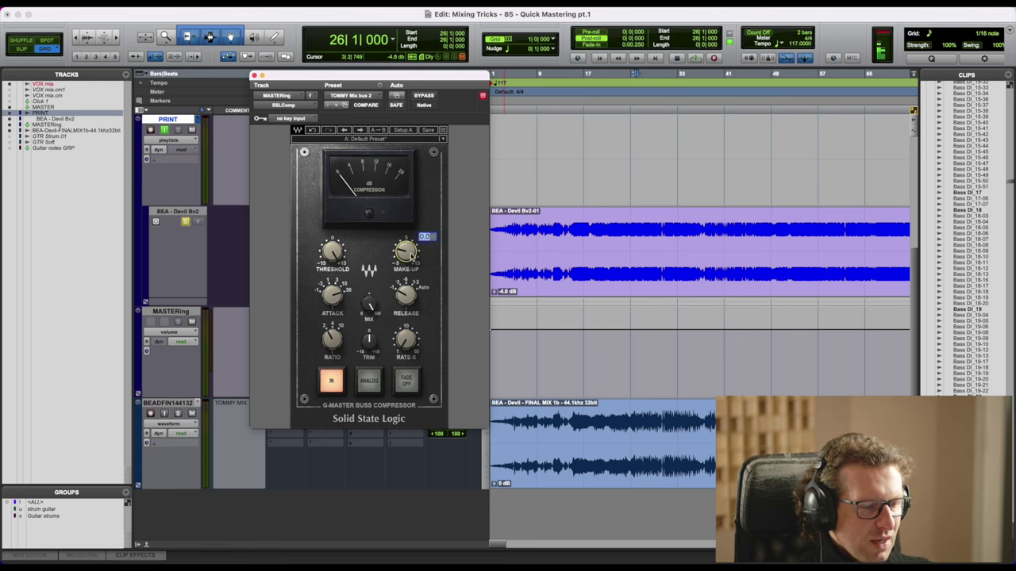
type("3")
key("Return")
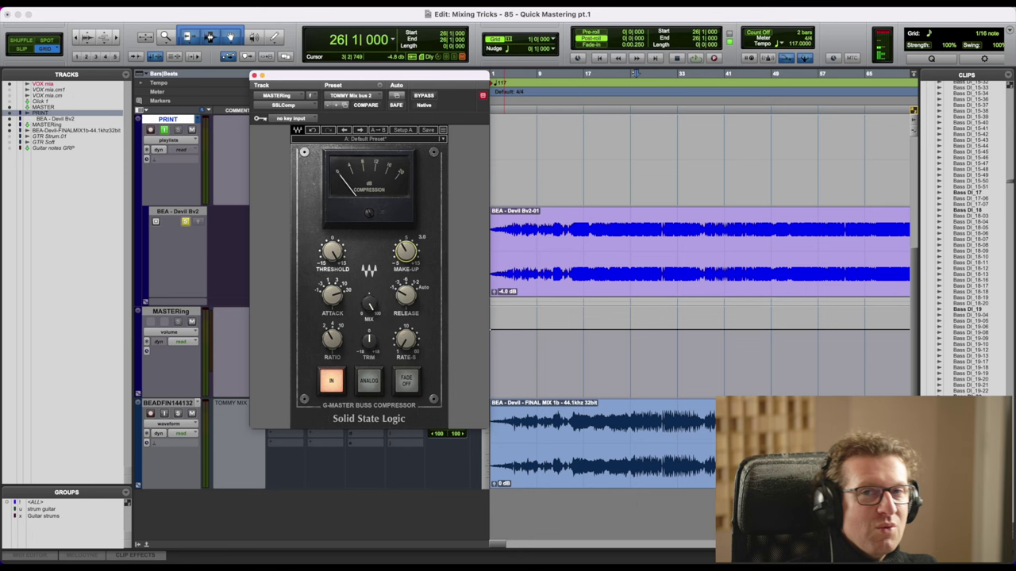
Select bars 31 to 36 on the MASTERing track's timeline
left_click(682, 370)
key("super+bracketright")
left_click_drag(658, 375, 726, 381)
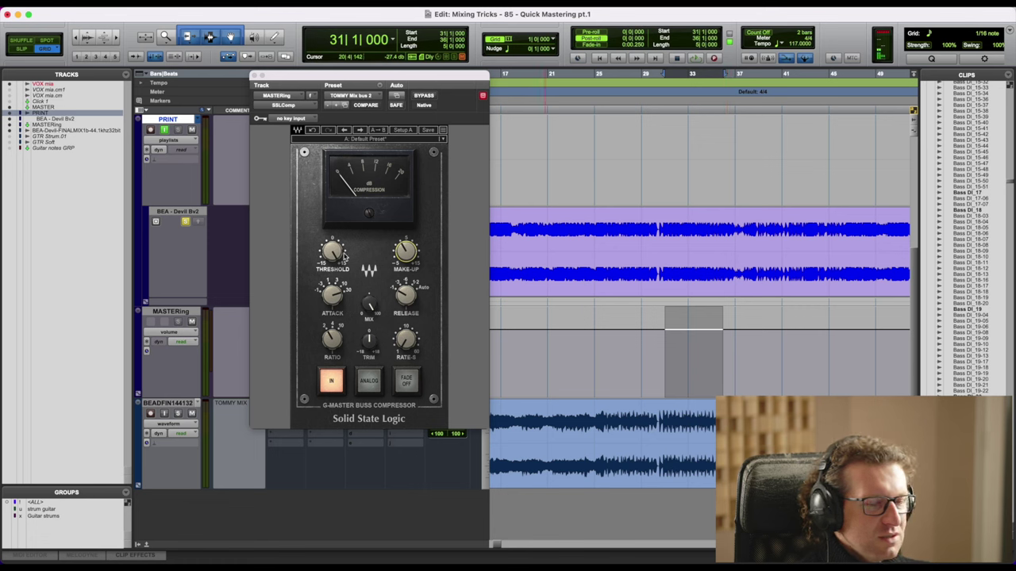
Play the selection and lower the SSLComp threshold to about 10.3 during playback
mouse_move(342, 253)
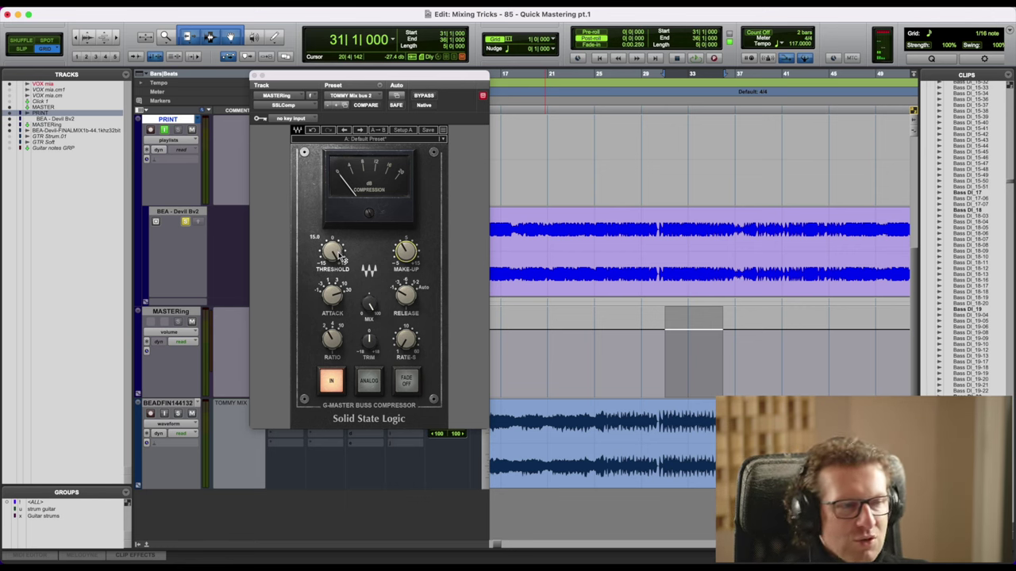
key("space")
left_click_drag(339, 254, 340, 269)
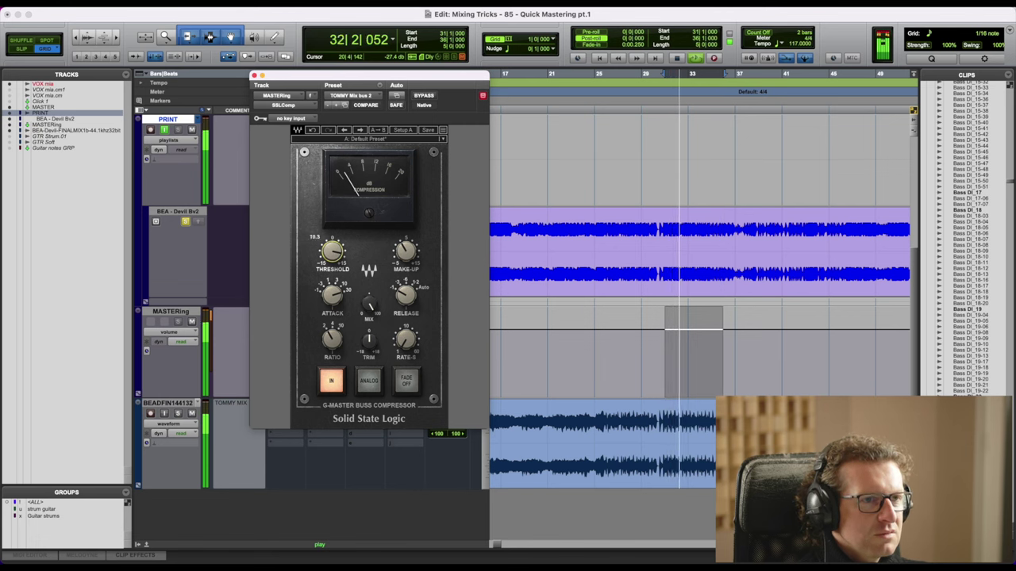
left_click_drag(334, 254, 334, 256)
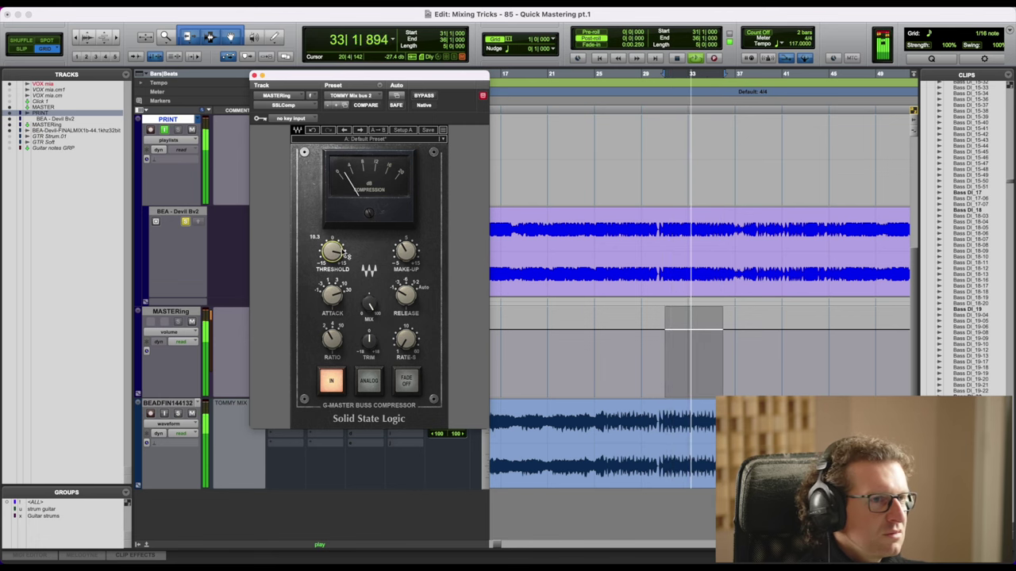
Compare the playing selection with SSLComp bypassed and active, and stop playback with the compressor active
left_click(423, 96)
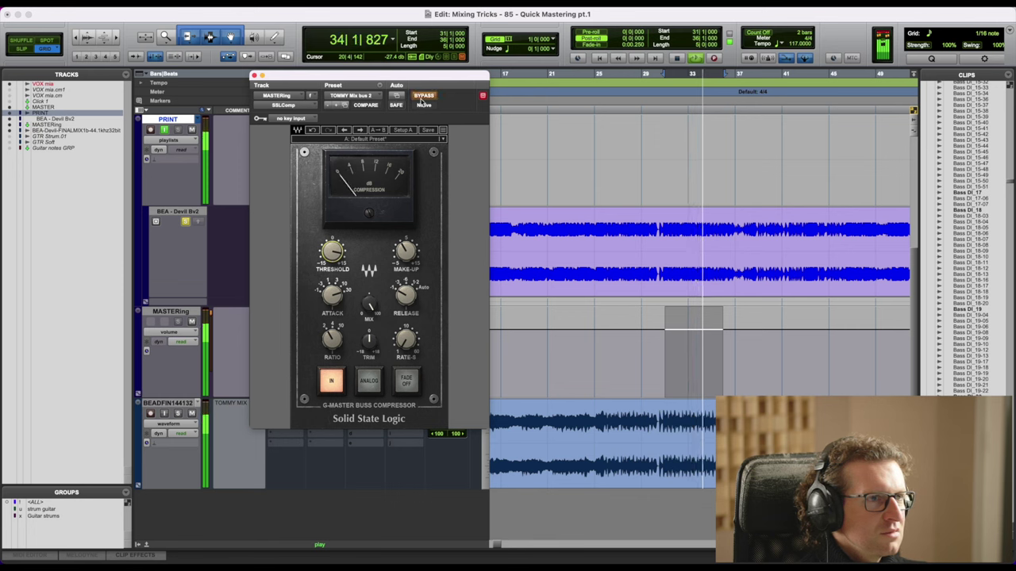
left_click(423, 96)
key("space")
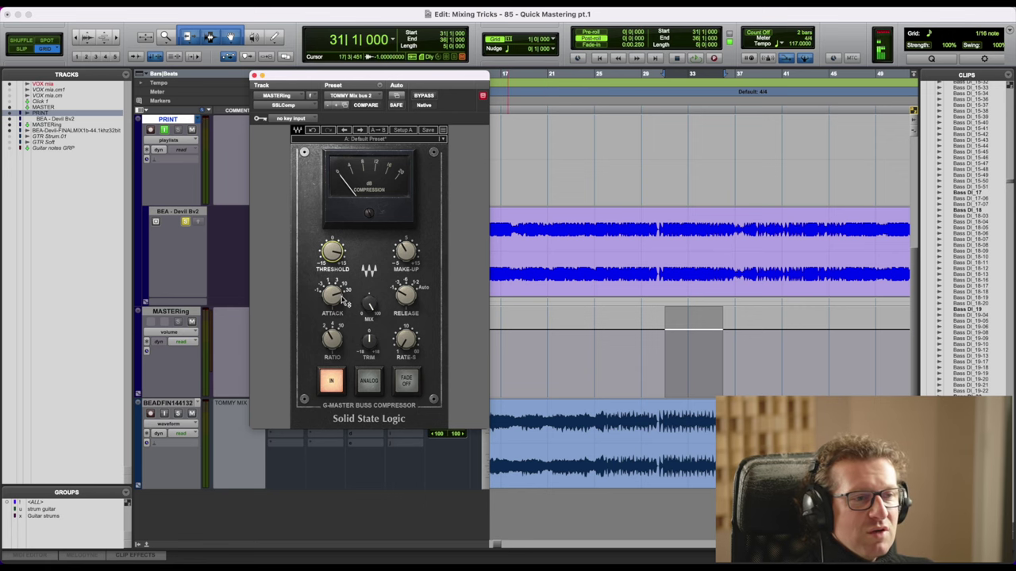
Try a faster attack and Auto release on SSLComp, restore the 30 ms attack and 0.1 s release, and close the plug-in
mouse_move(345, 300)
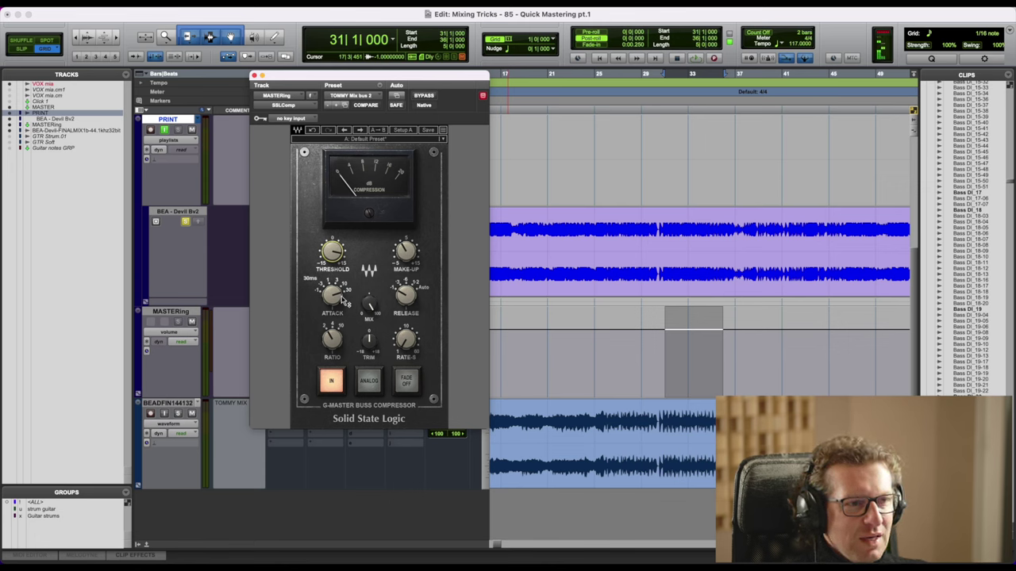
left_click_drag(344, 300, 343, 314)
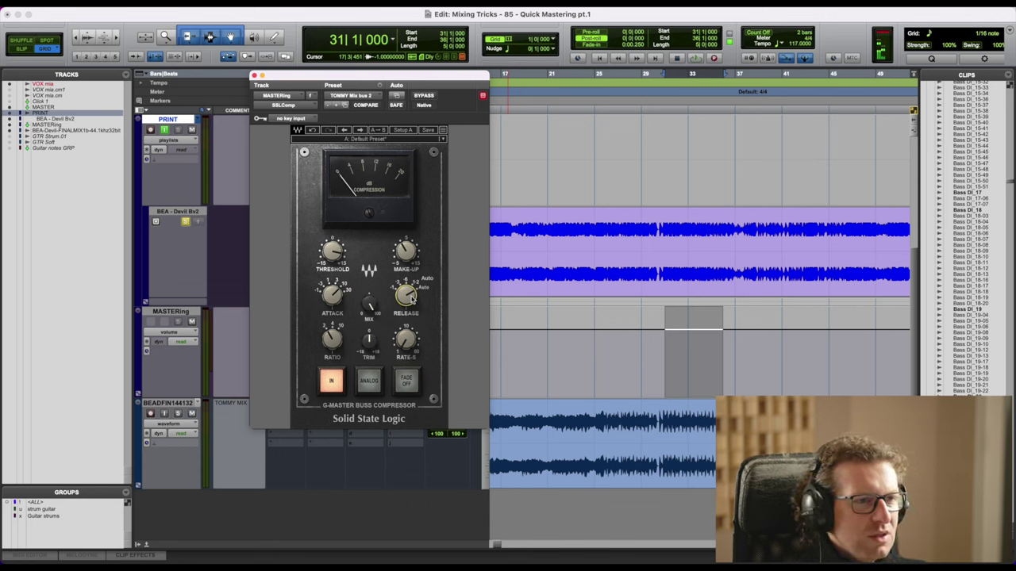
left_click_drag(412, 299, 412, 316)
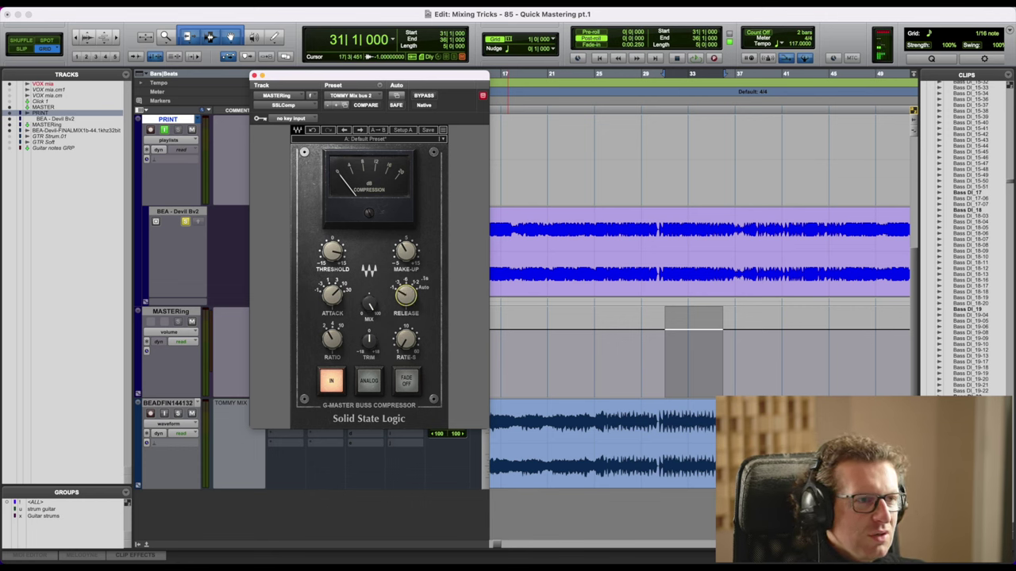
left_click(331, 295)
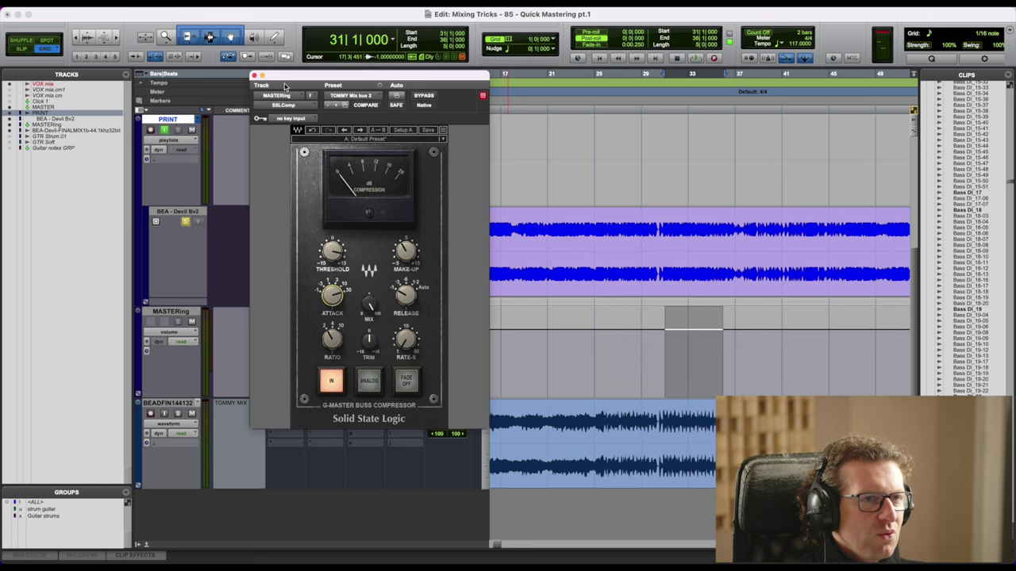
left_click(254, 76)
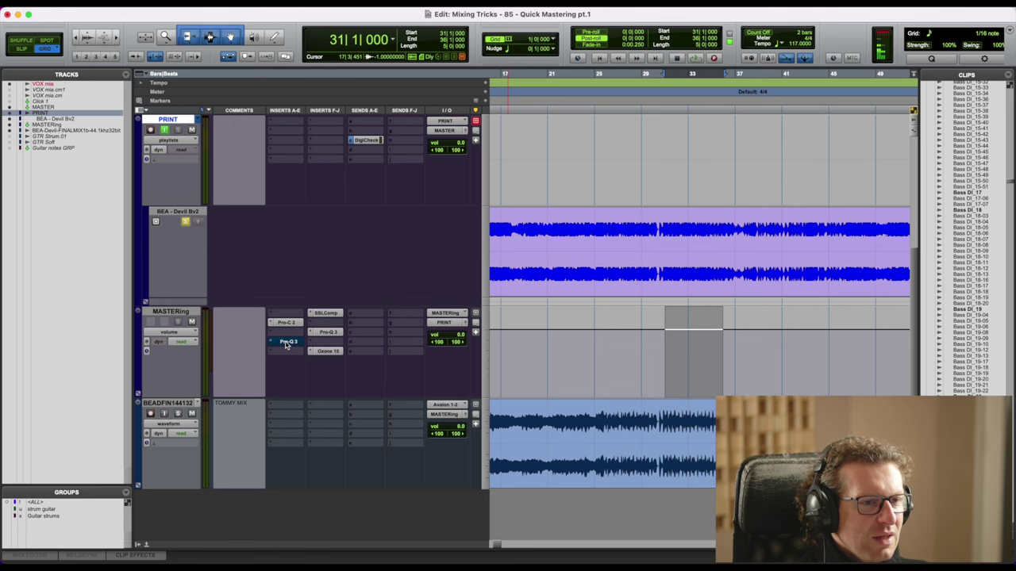
Open the bypassed Pro-Q 3 on the MASTERing track, examine its low and low-mid dynamic bands, and close it
left_click(286, 342)
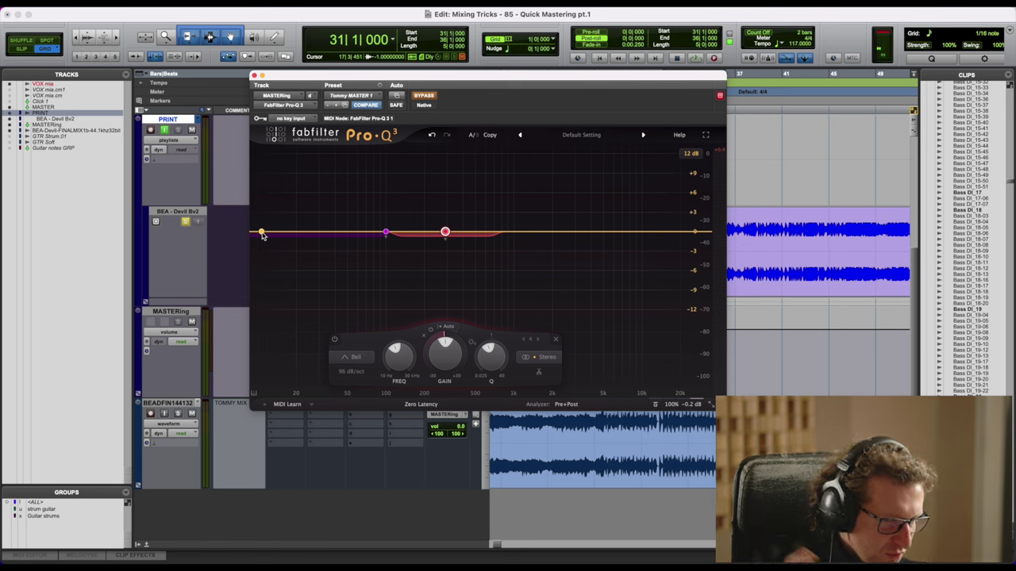
mouse_move(387, 235)
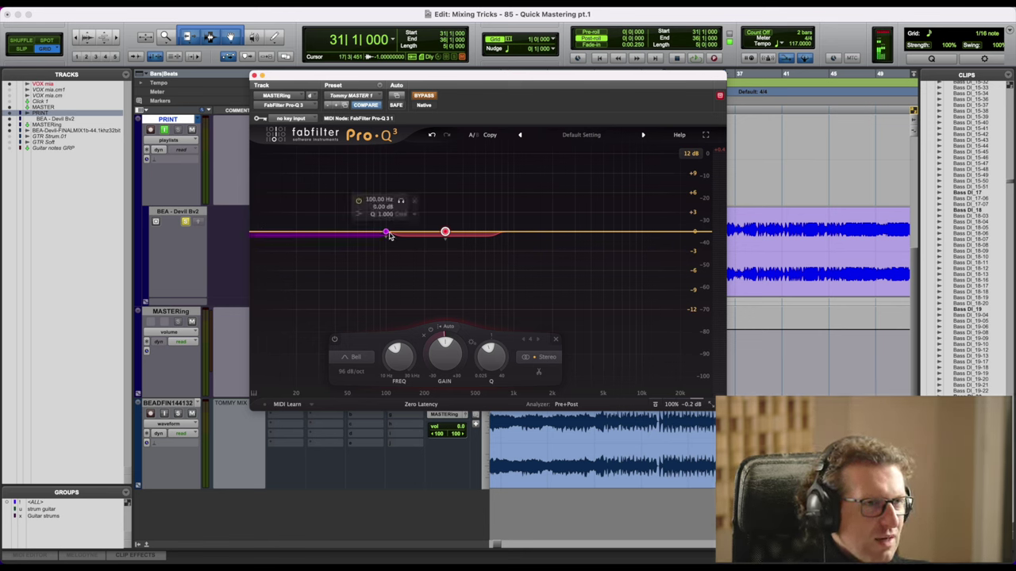
mouse_move(499, 238)
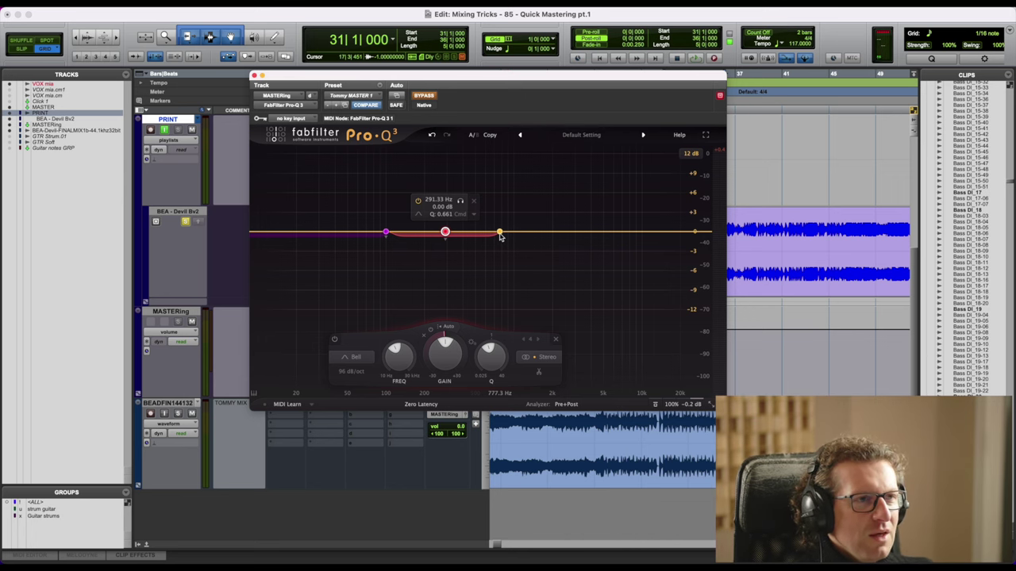
left_click(254, 75)
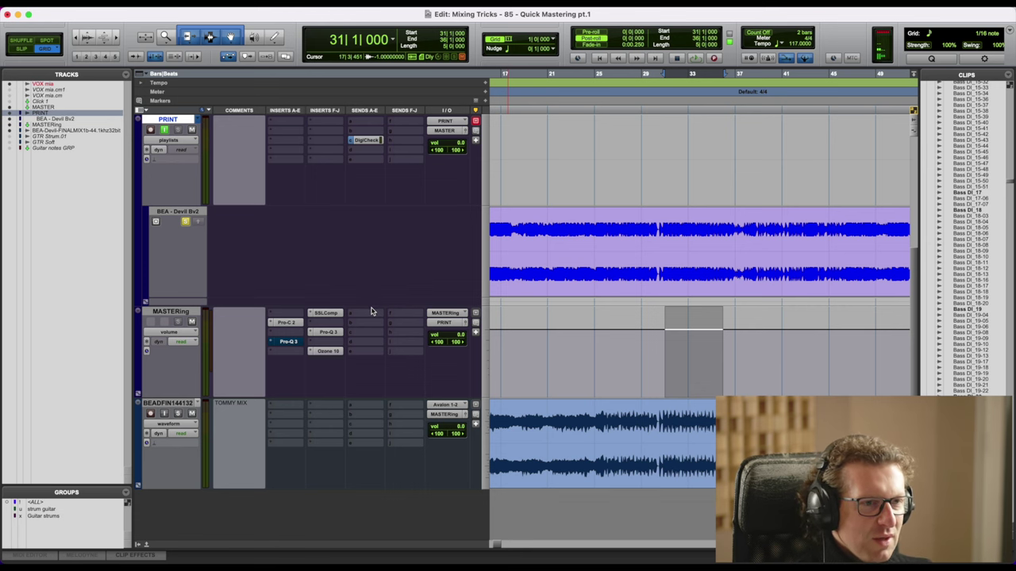
Review the MASTERing track's Pro-C 2, SSLComp and bypassed Pro-Q 3 in turn, closing each plug-in window after viewing
left_click(285, 324)
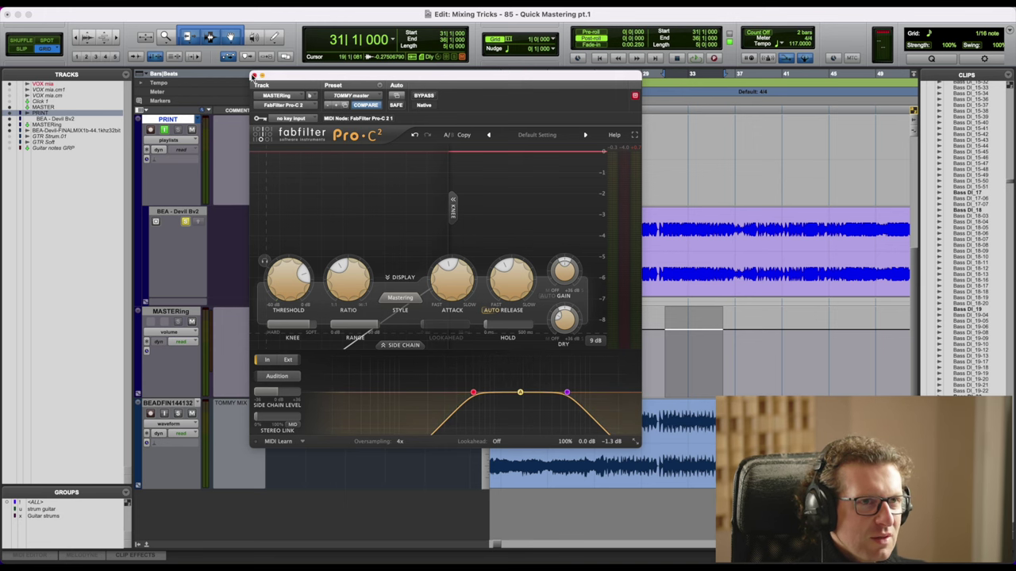
left_click(253, 75)
left_click(324, 317)
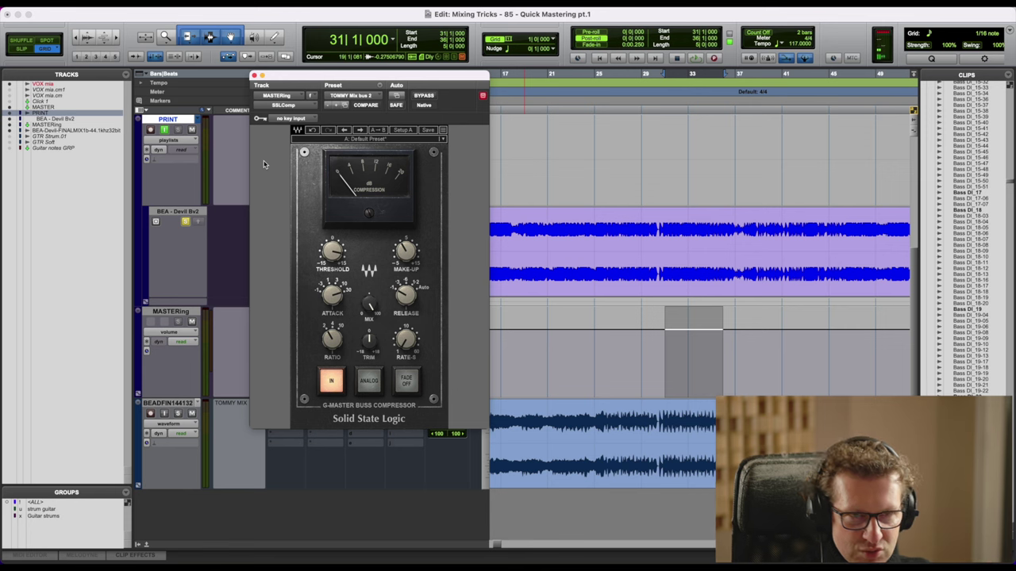
left_click(254, 75)
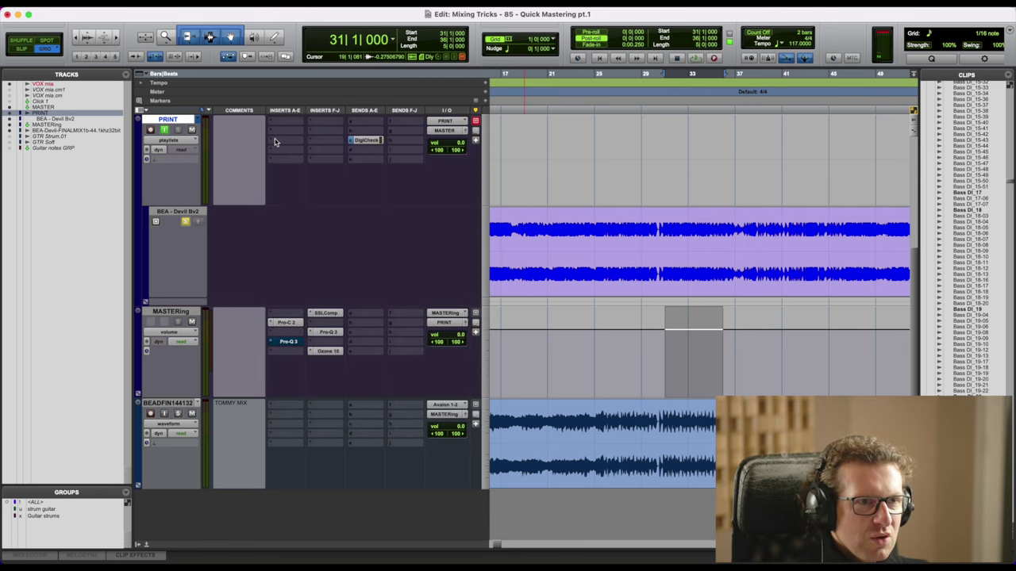
left_click(287, 342)
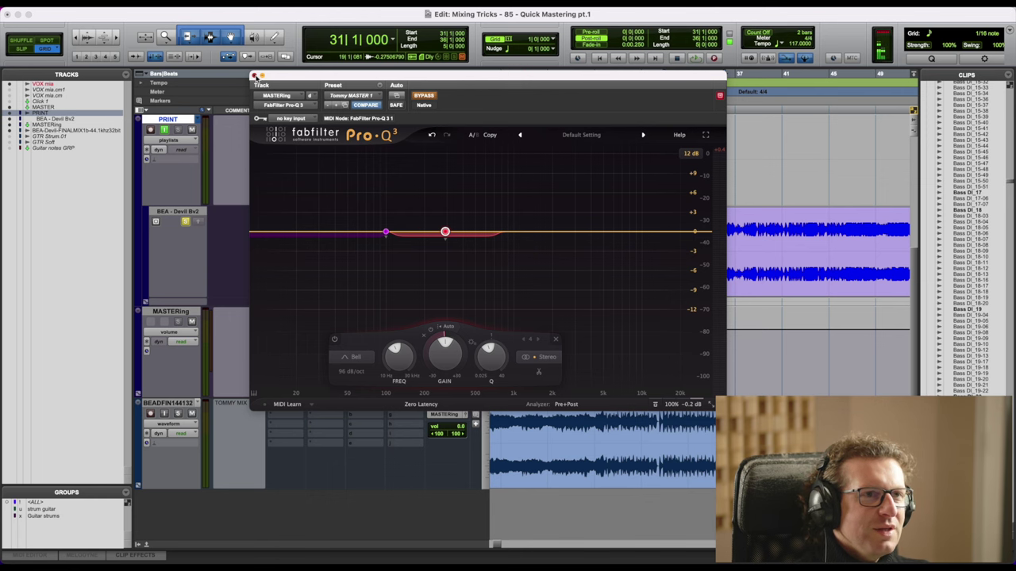
left_click(255, 76)
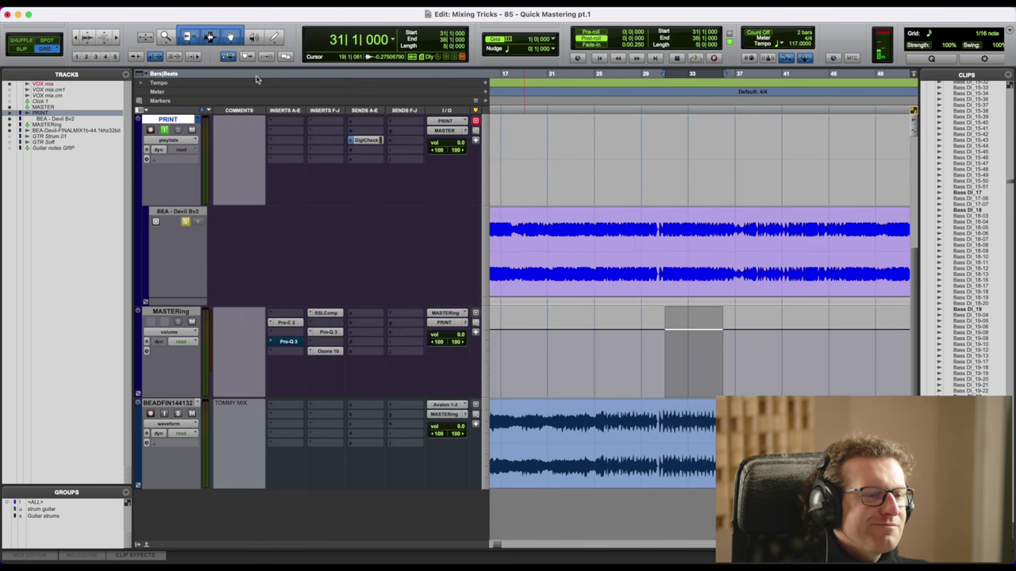
Review the MASTERing track's Pro-C 2 and bypassed Pro-Q 3, moving the plug-in window clear of the inserts and closing it after viewing
left_click(287, 322)
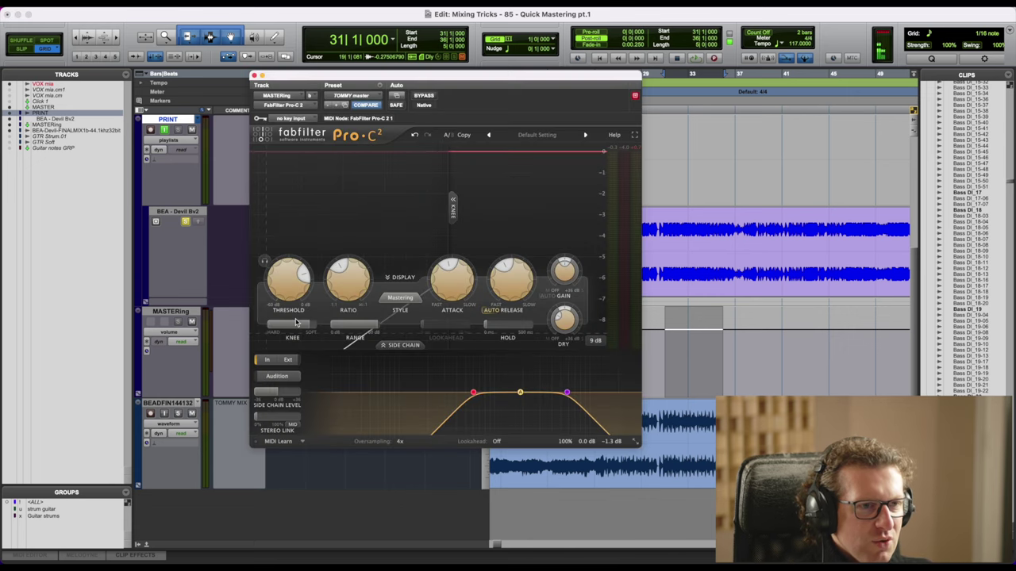
left_click_drag(361, 76, 498, 62)
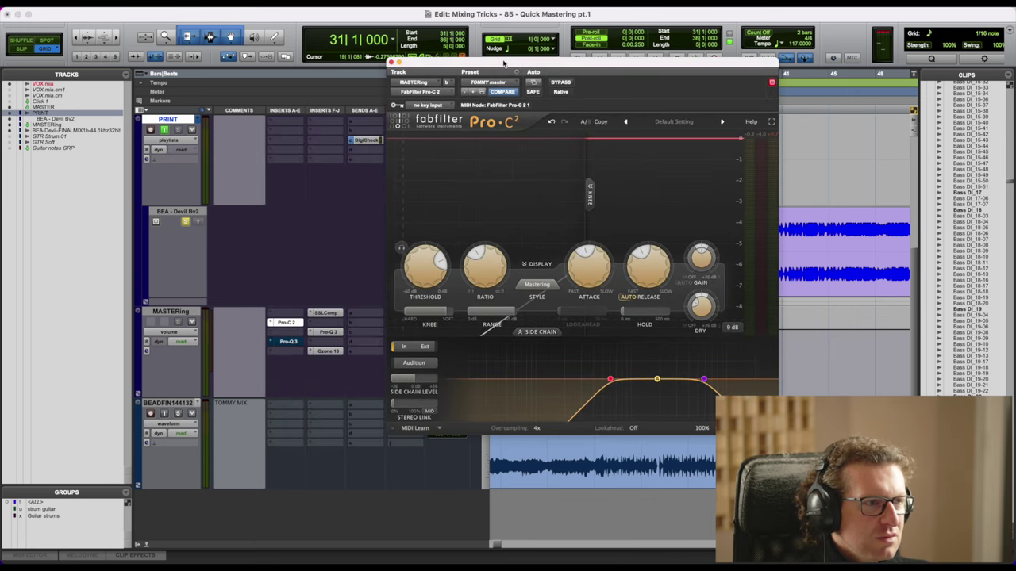
left_click(287, 341)
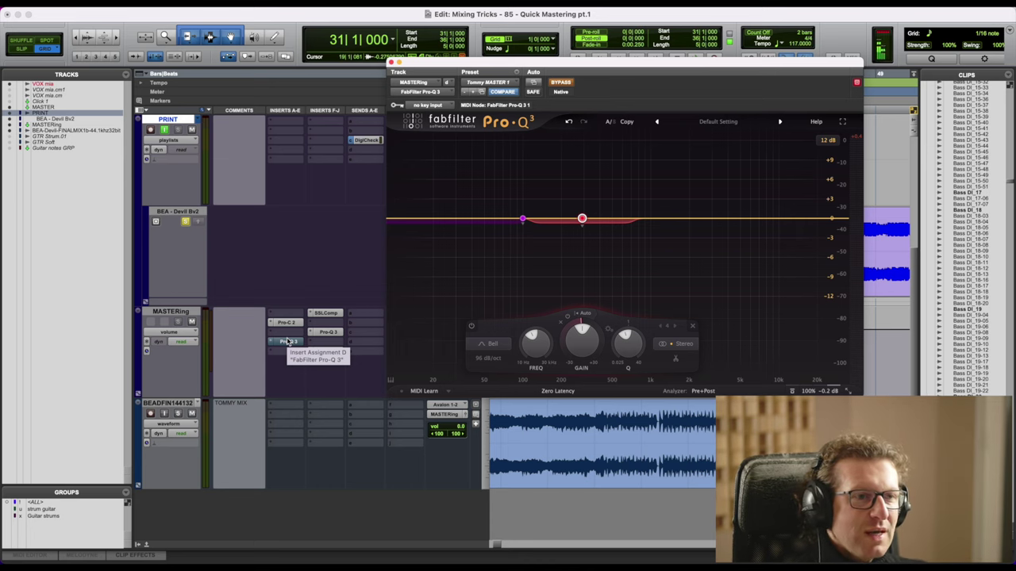
left_click(289, 325)
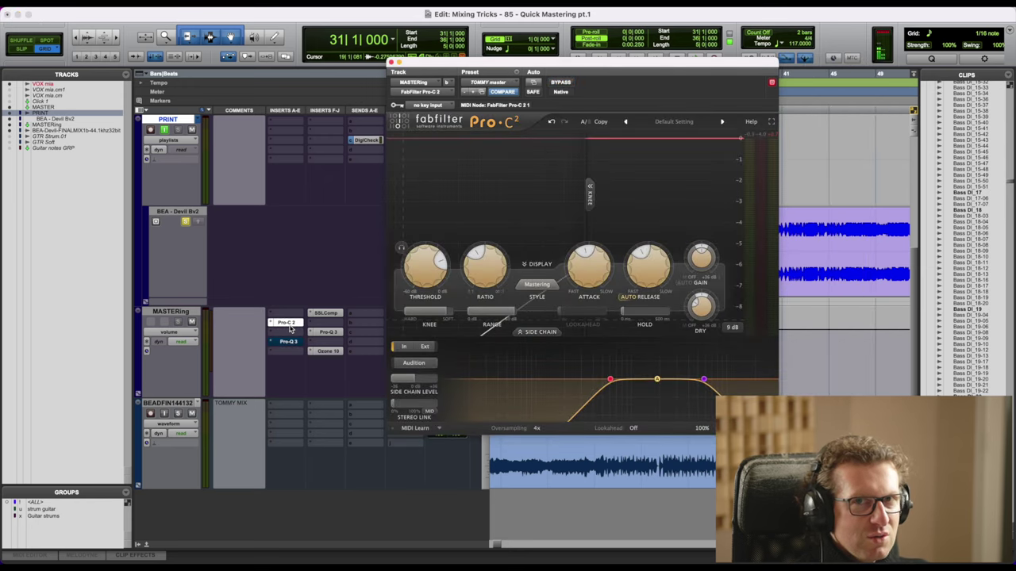
left_click(392, 62)
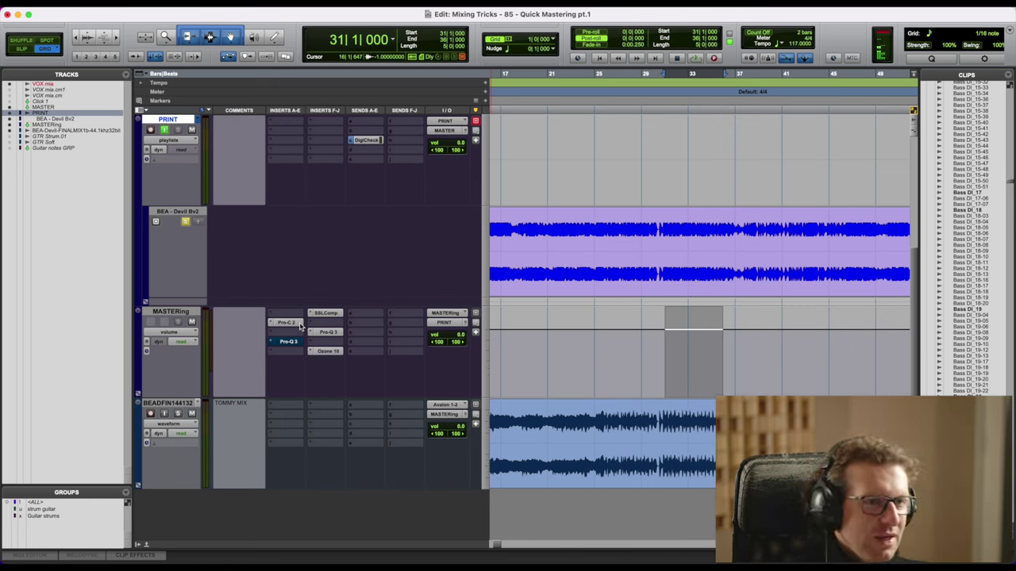
Review SSLComp, Pro-C 2 and the bypassed Pro-Q 3 on the MASTERing track, return to SSLComp, and close its window
left_click(325, 314)
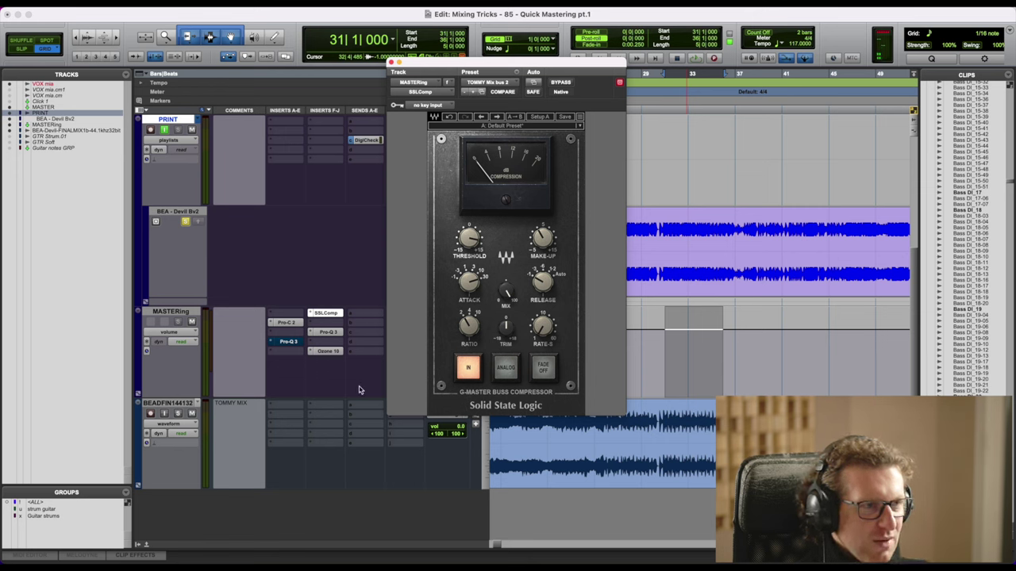
left_click(297, 327)
left_click(291, 343)
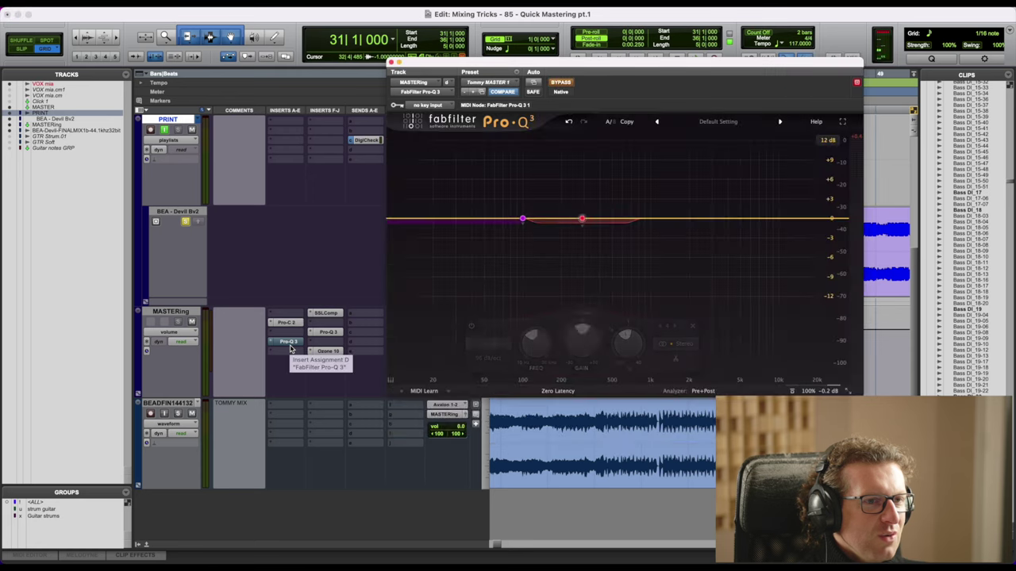
left_click(390, 63)
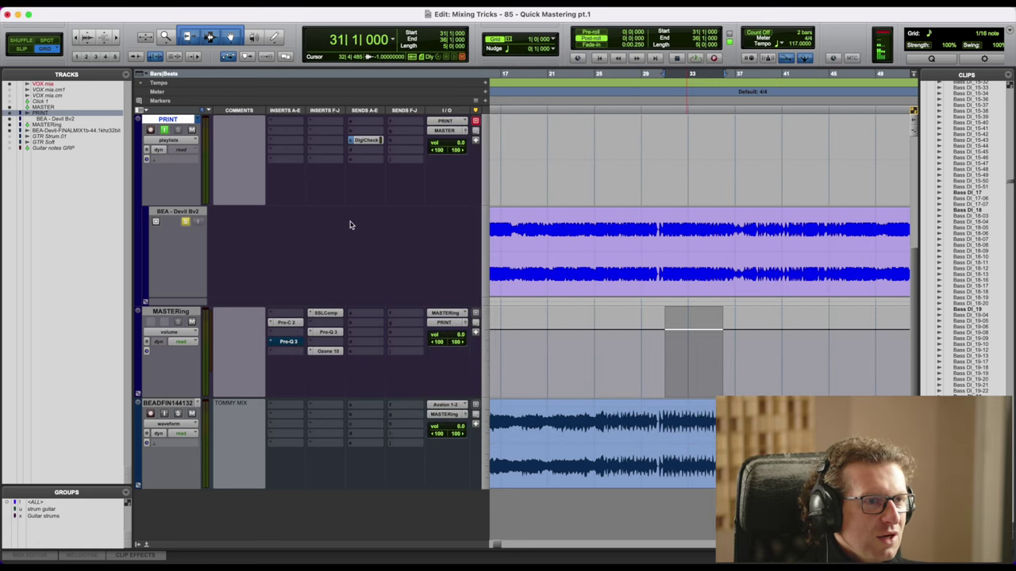
left_click(325, 314)
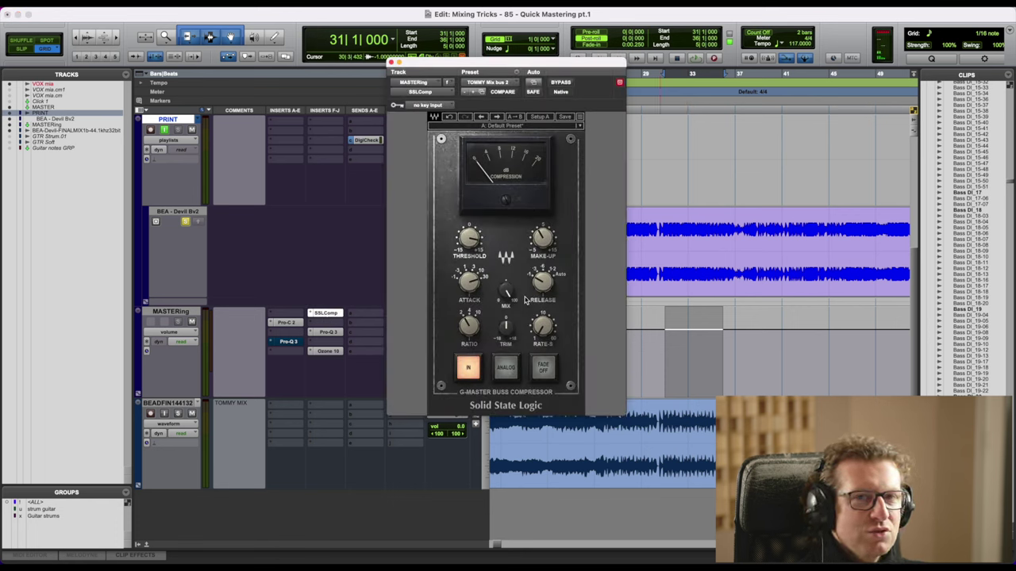
left_click(391, 62)
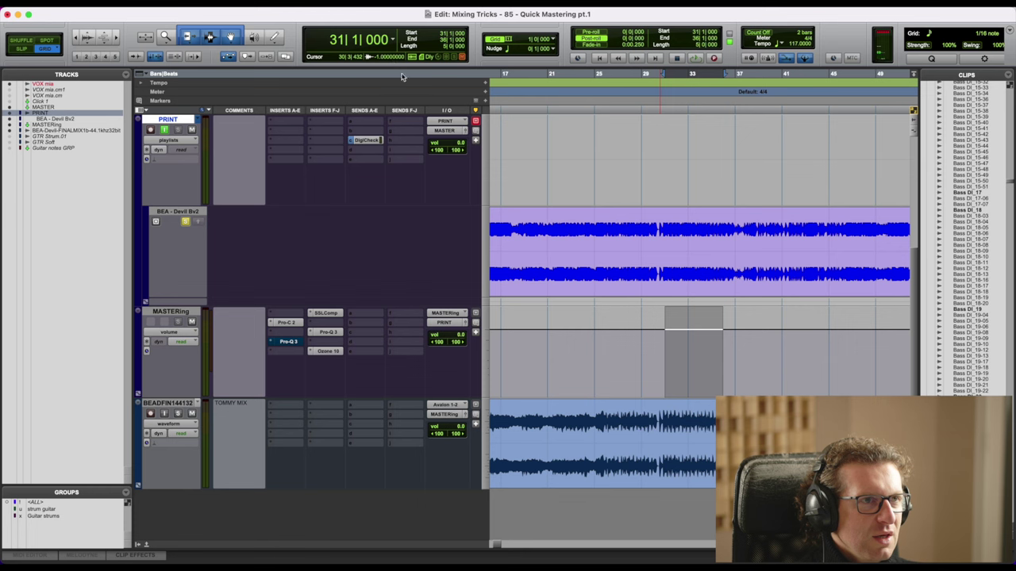
Open the MASTERing track's bypassed Pro-Q 3, compare it active and bypassed during playback, and stop with the EQ active
left_click(289, 342)
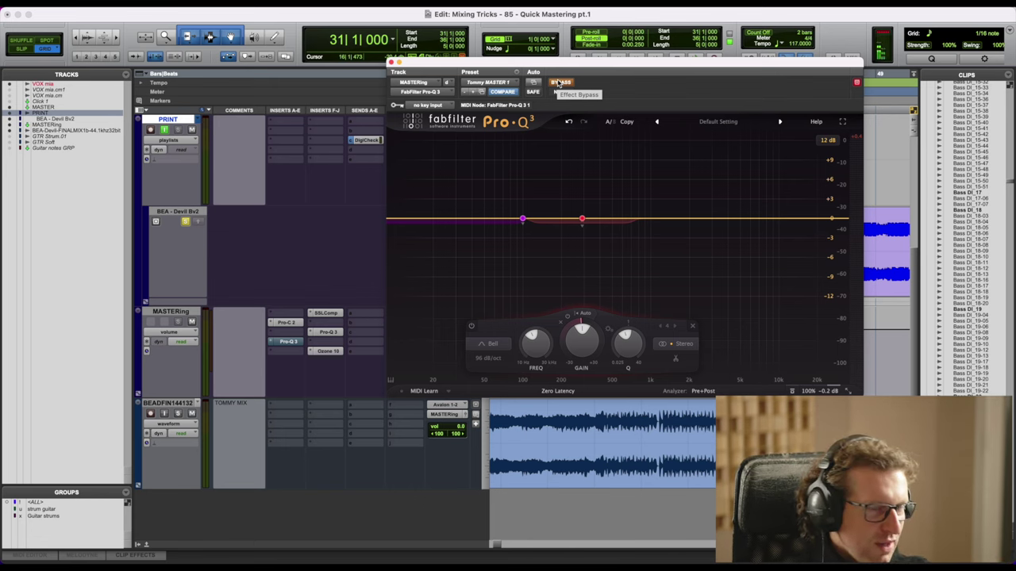
key("space")
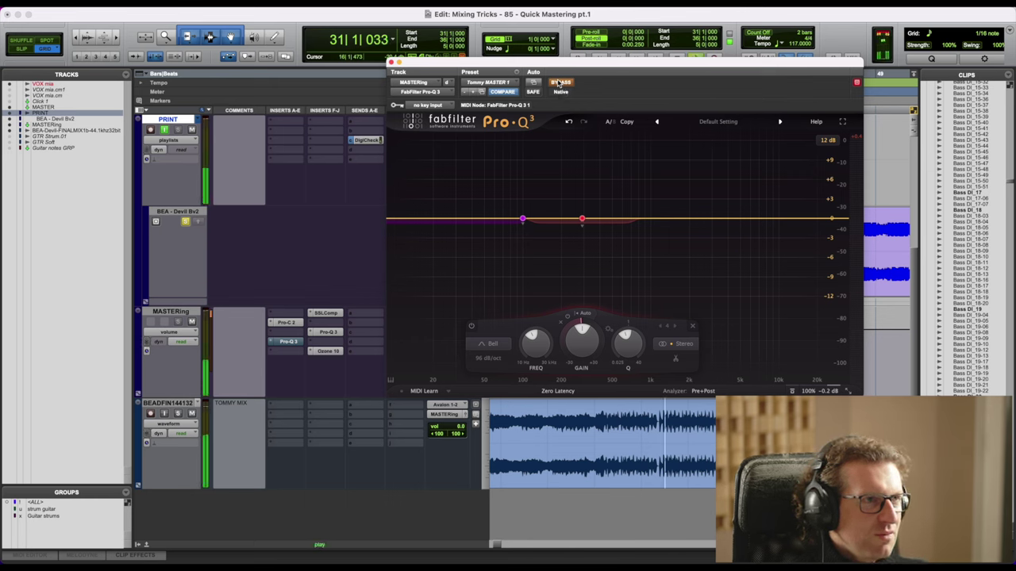
left_click(559, 84)
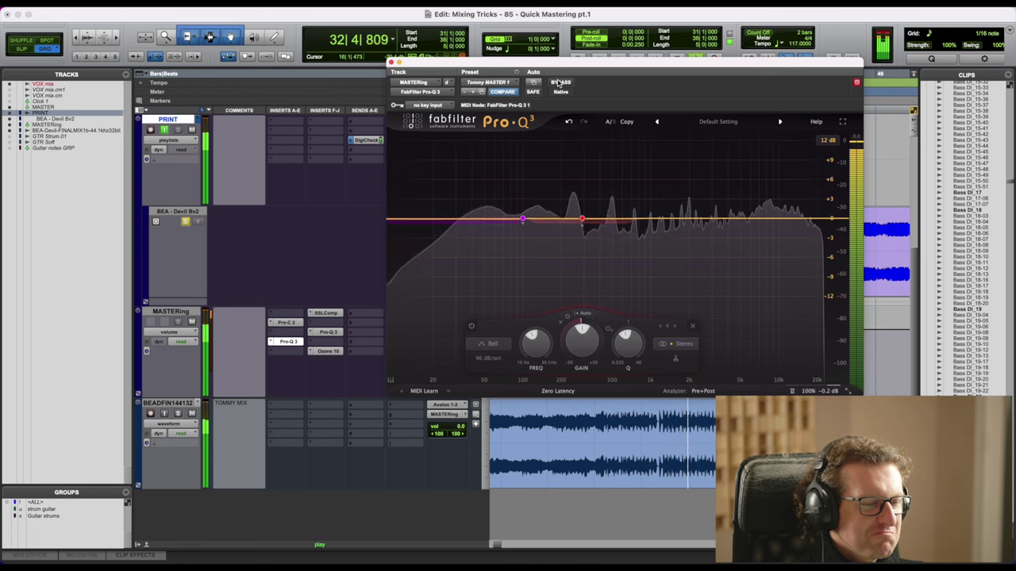
left_click(560, 84)
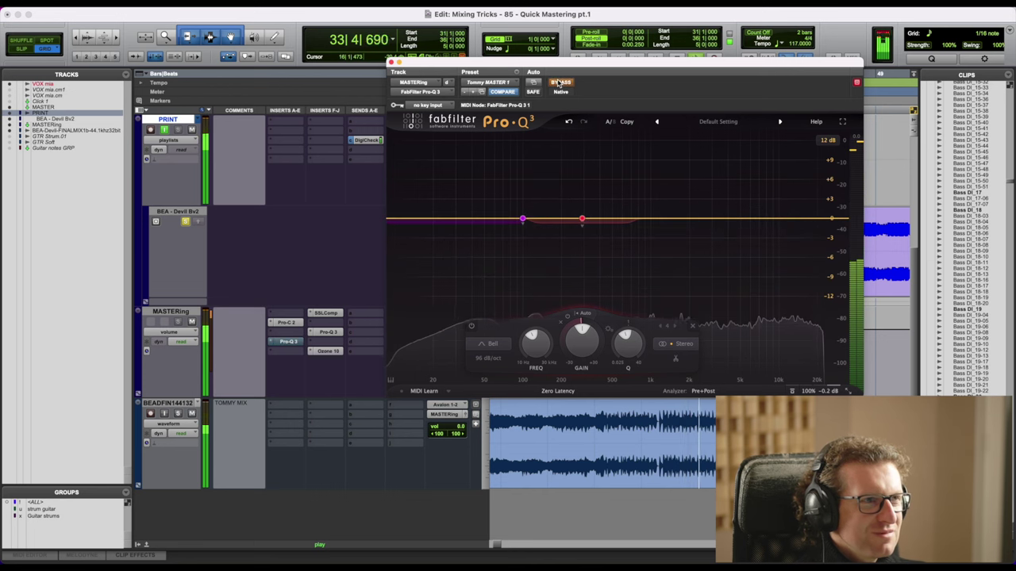
left_click(560, 83)
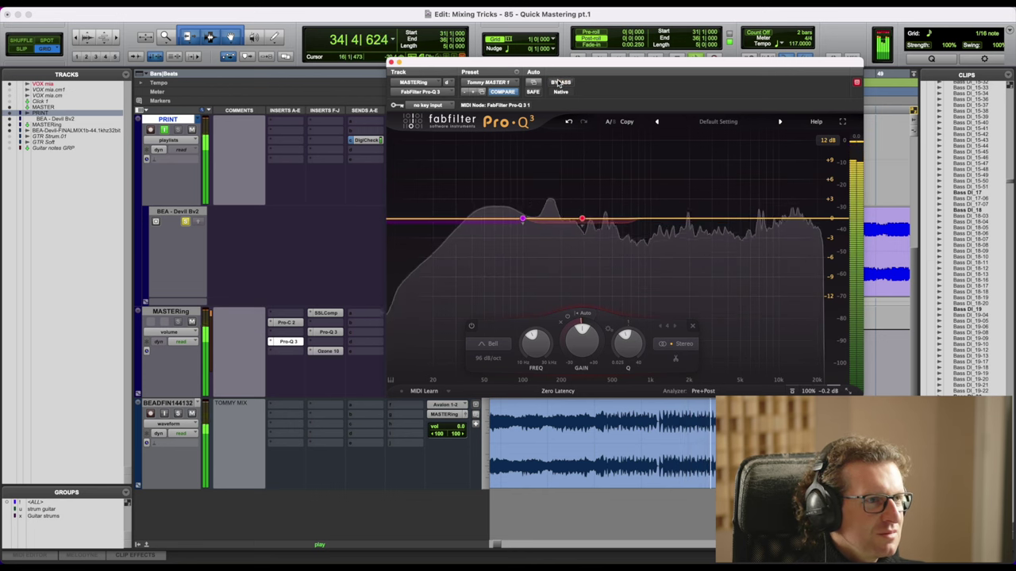
key("space")
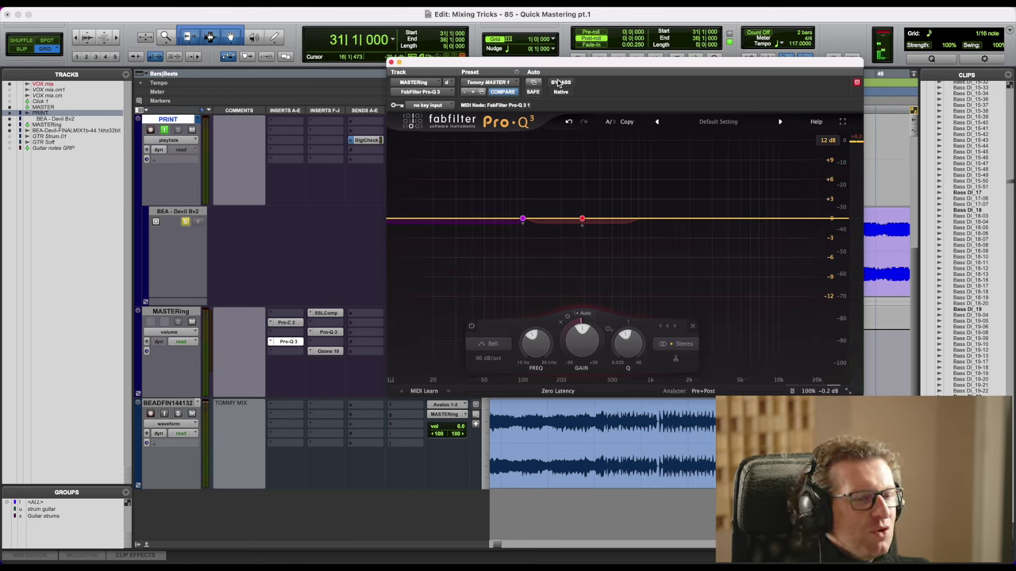
Examine the dynamic range settings of Pro-Q 3's 100 Hz low shelf and its 291.33 Hz bell band
mouse_move(529, 224)
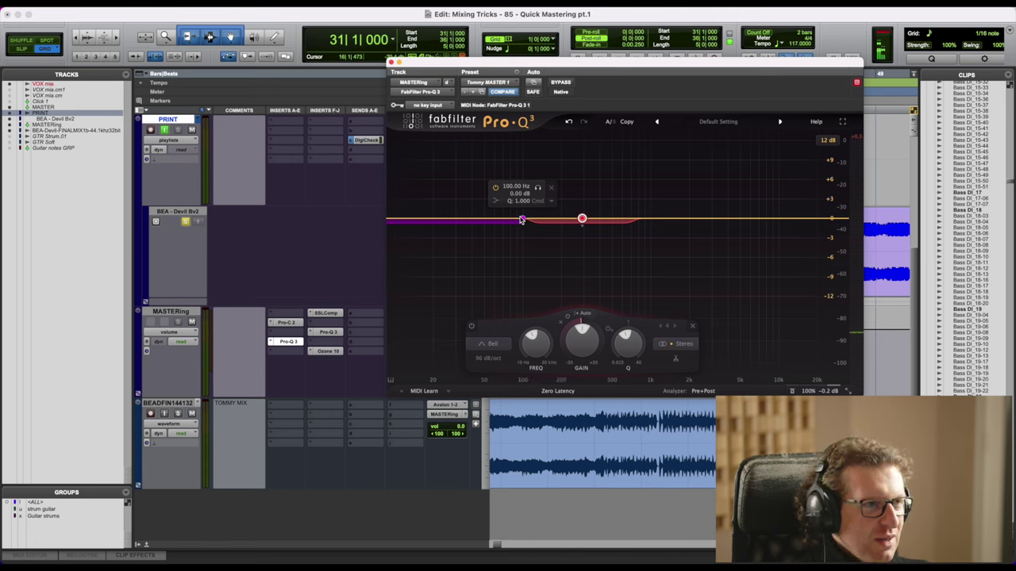
left_click(523, 221)
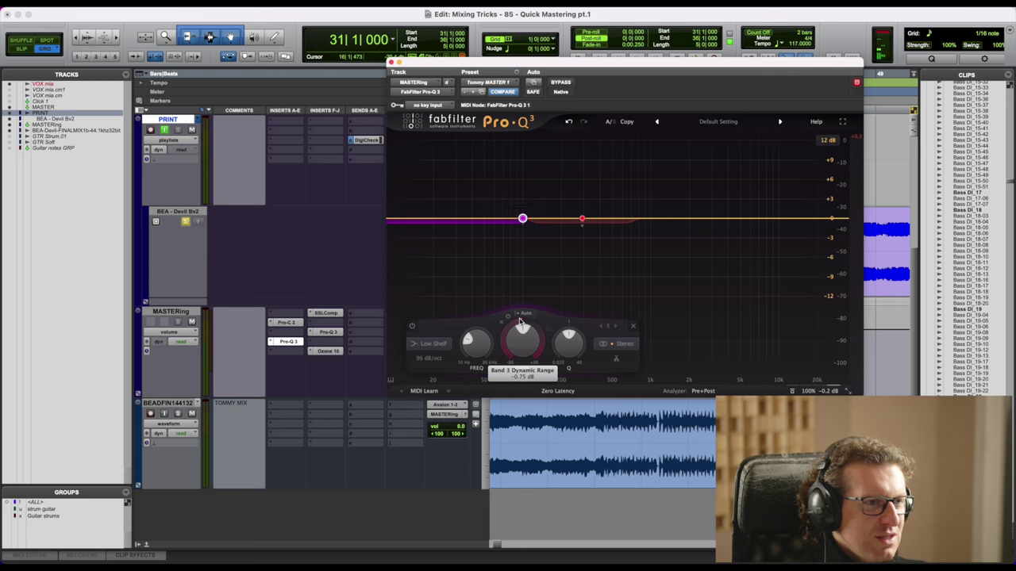
mouse_move(521, 321)
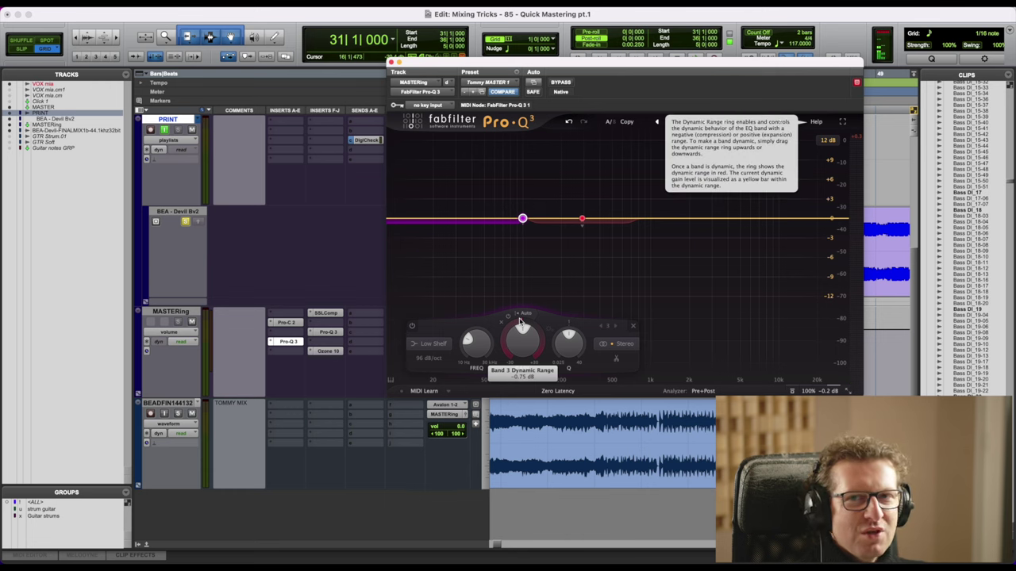
left_click(582, 219)
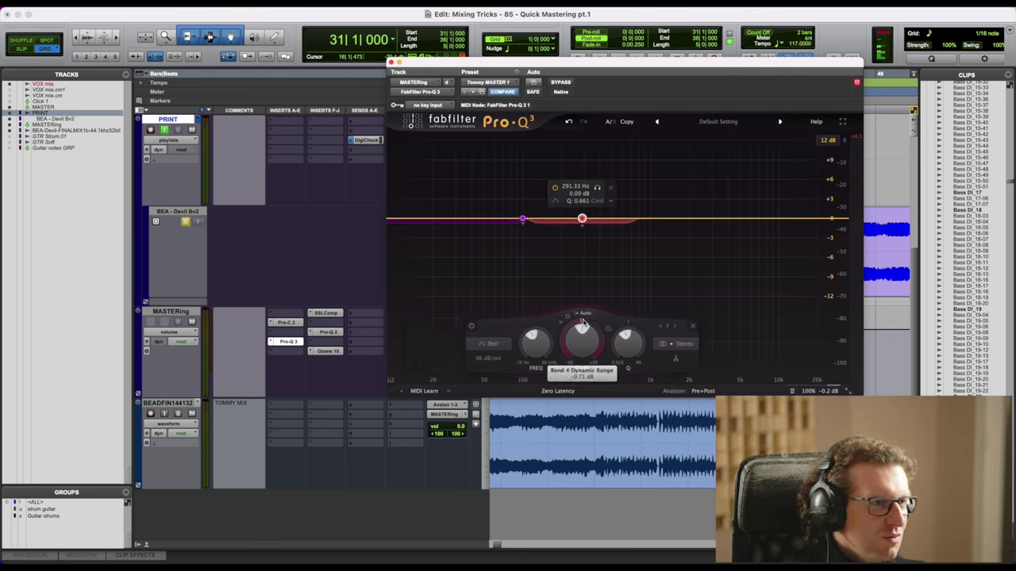
mouse_move(581, 319)
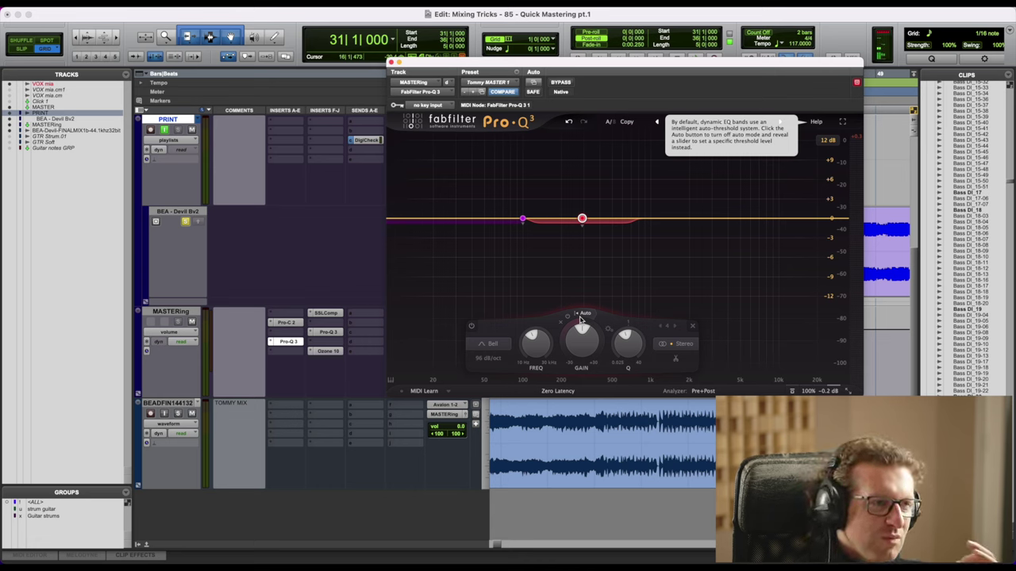
Replay the selection comparing Pro-Q 3 bypassed and active, stop with the EQ active, and close the plug-in after viewing its low band
left_click(560, 83)
key("space")
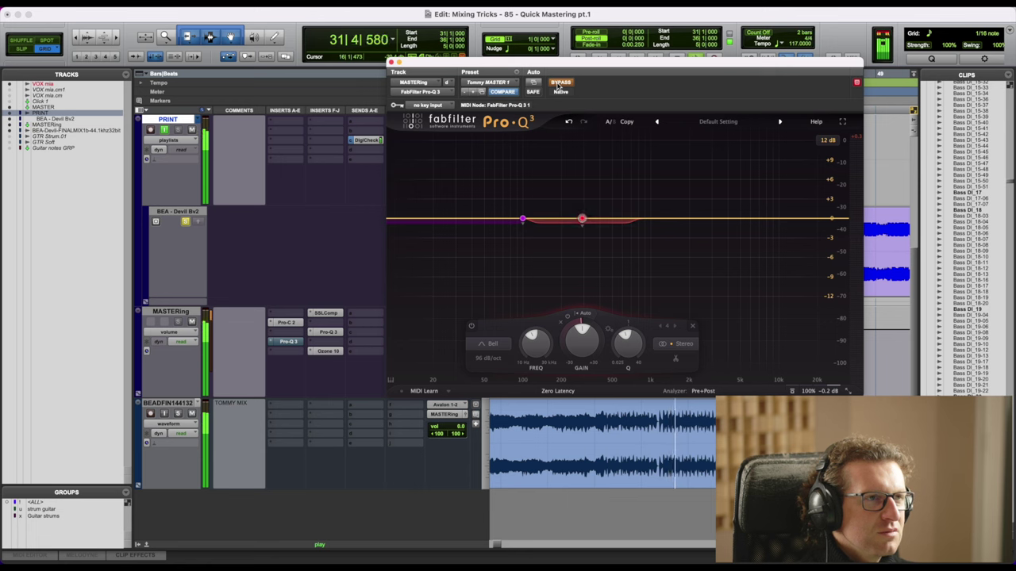
left_click(558, 84)
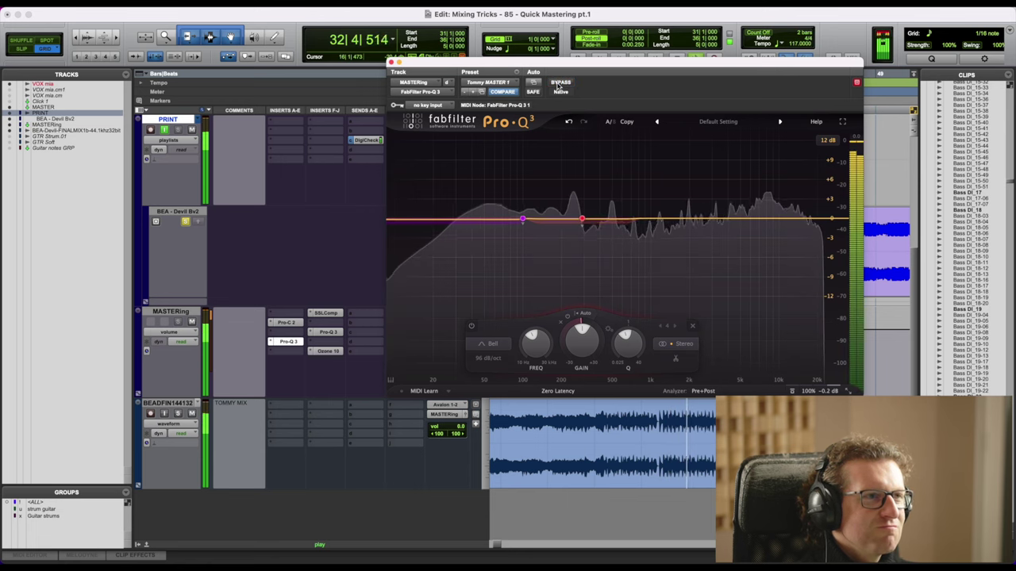
left_click(559, 84)
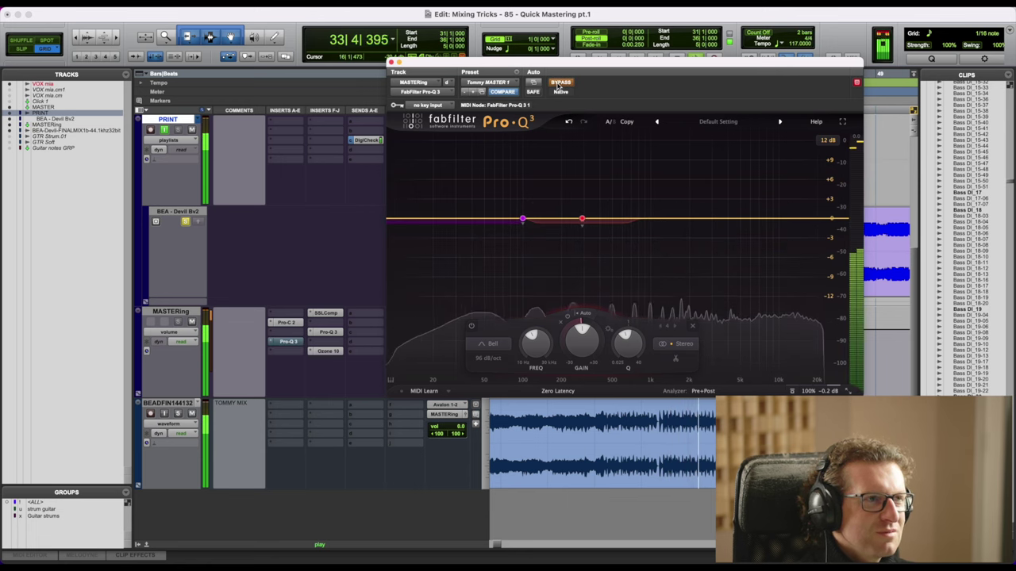
left_click(559, 84)
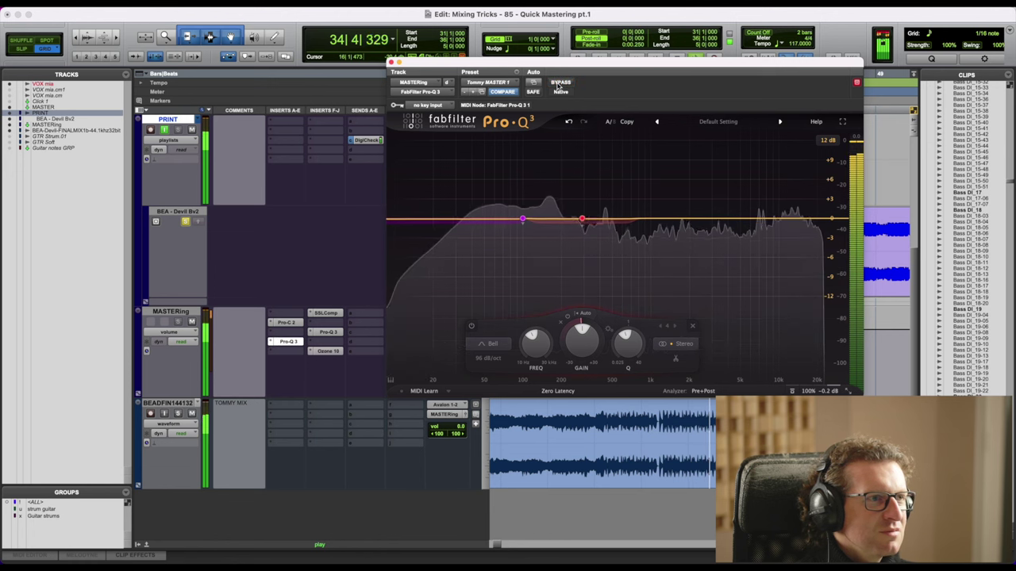
key("space")
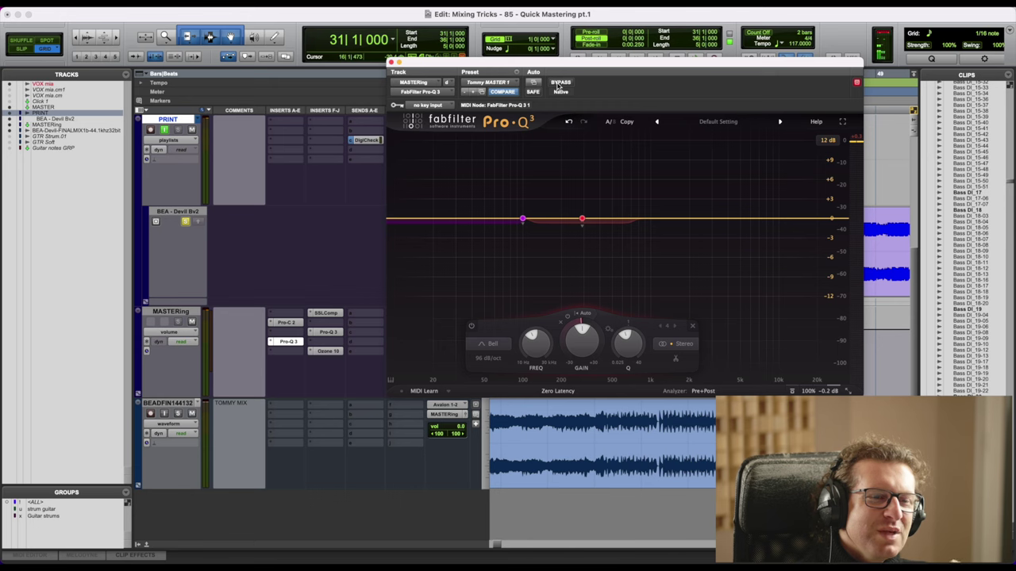
mouse_move(521, 220)
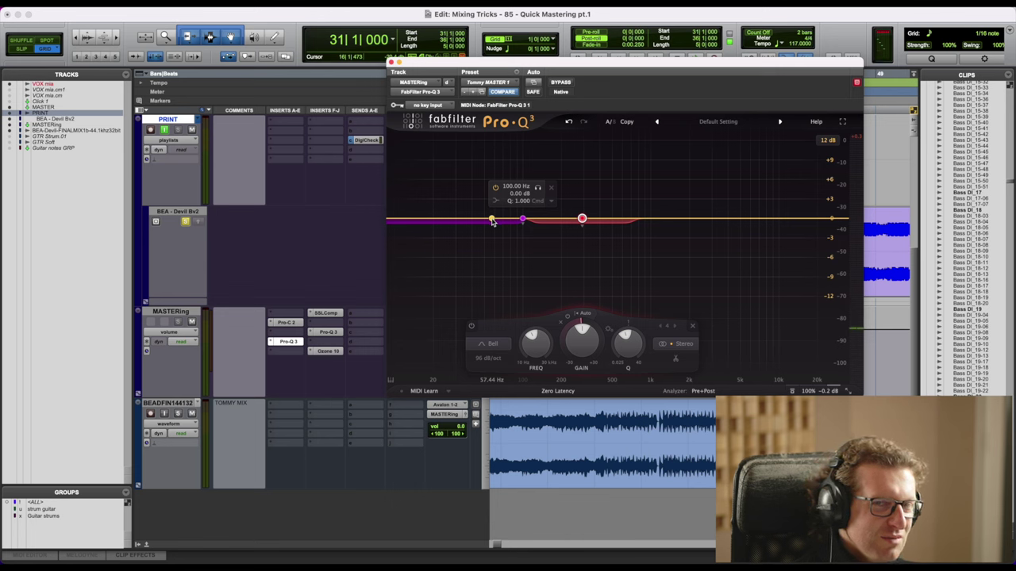
mouse_move(821, 344)
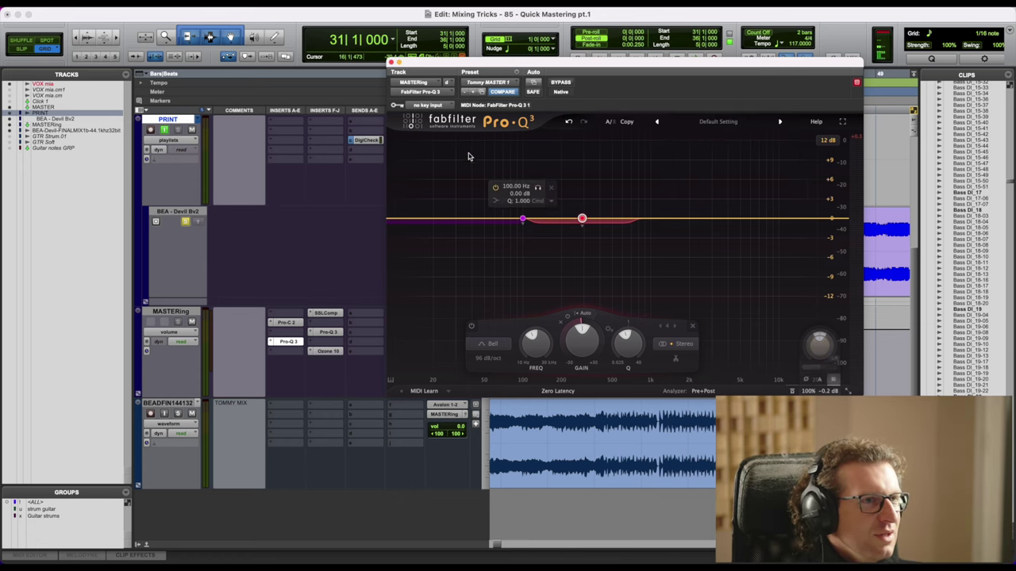
left_click(389, 62)
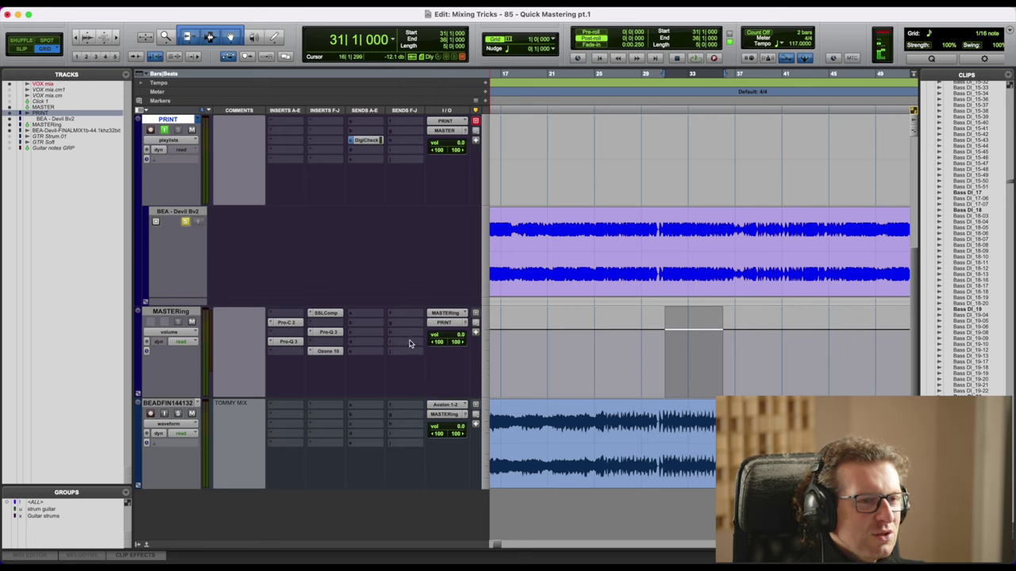
During playback, set the Ozone 10 Maximizer's linked threshold and ceiling to -4.0 dB, stop playback, and close the plug-in
key("space")
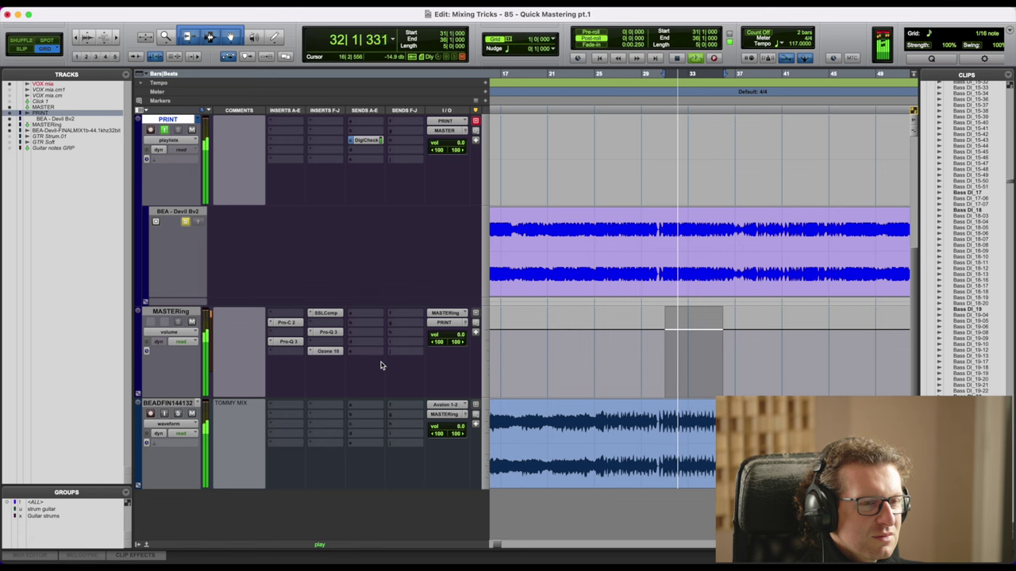
left_click(338, 351)
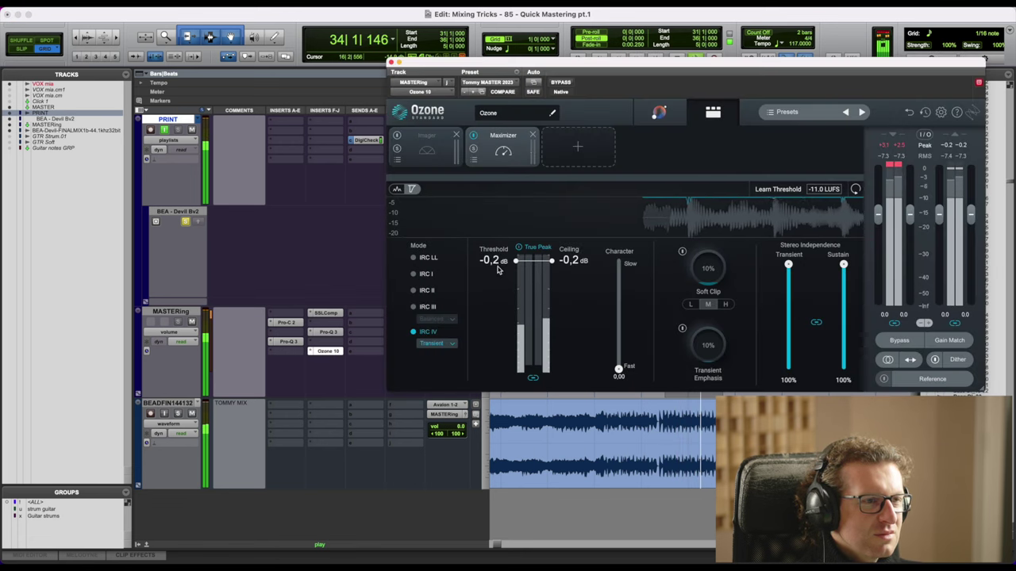
left_click_drag(499, 270, 498, 316)
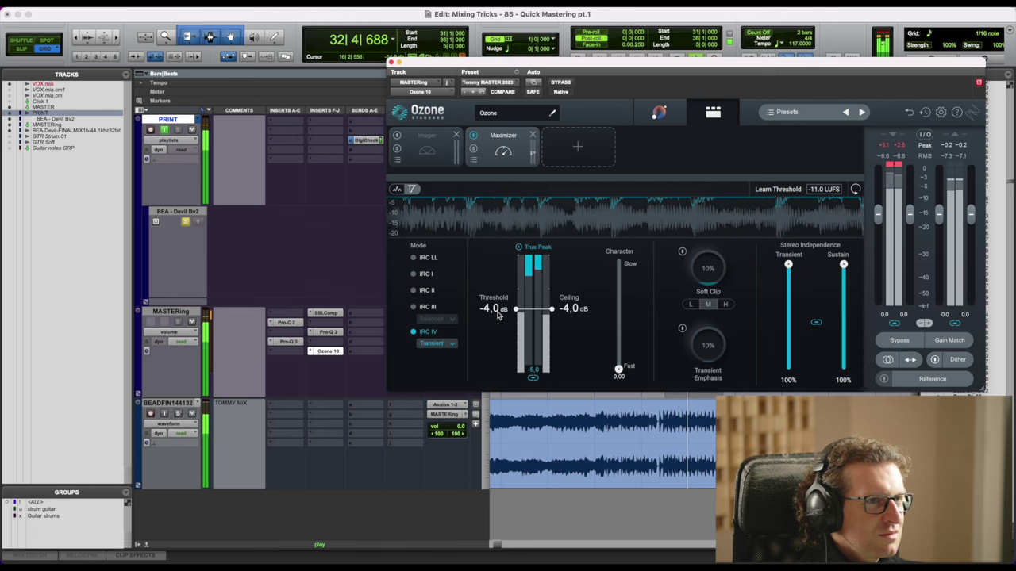
mouse_move(499, 315)
left_mouse_down()
mouse_move(503, 265)
mouse_move(503, 316)
left_mouse_up()
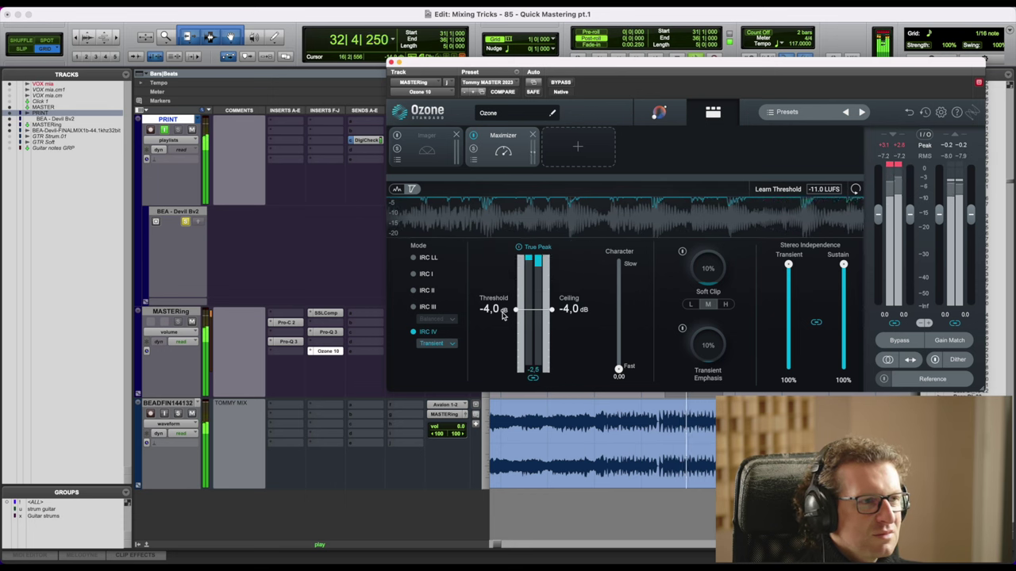
key("space")
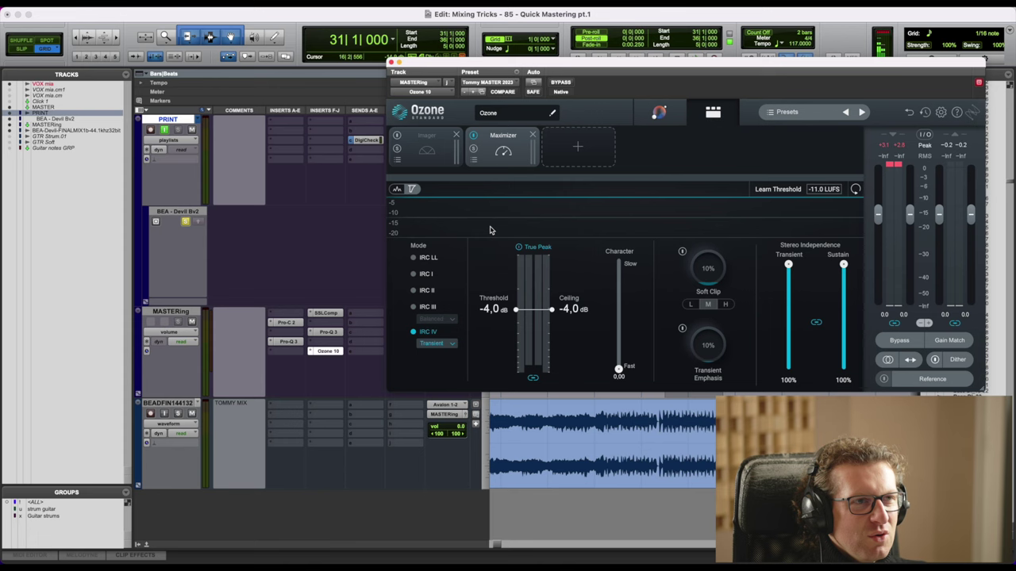
left_click(392, 63)
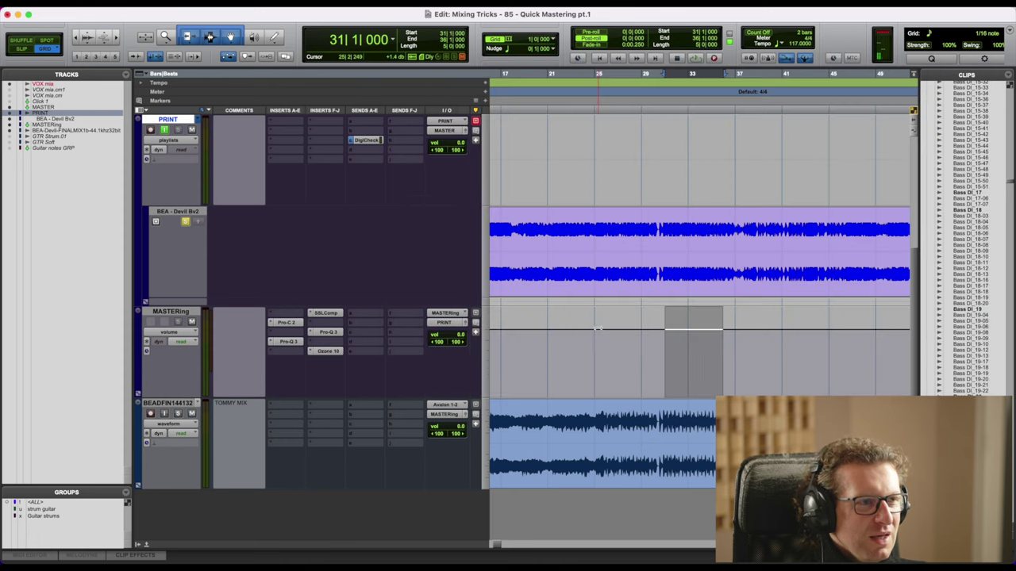
Select the whole printed BEA - Devil Bv2-01 clip from bar 1 to past its end, up to bar 107
key("r")
key("r")
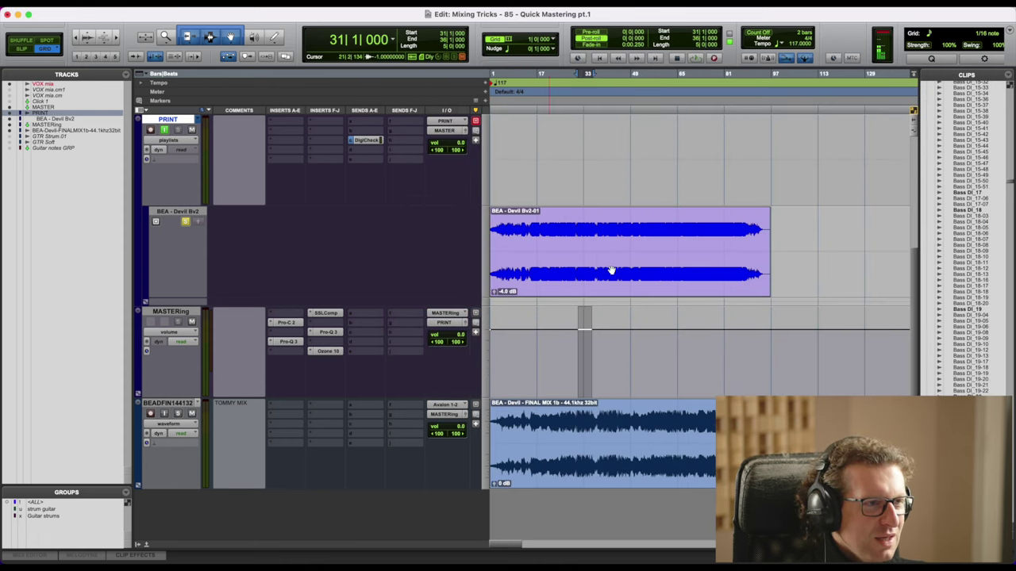
left_click_drag(794, 236, 478, 264)
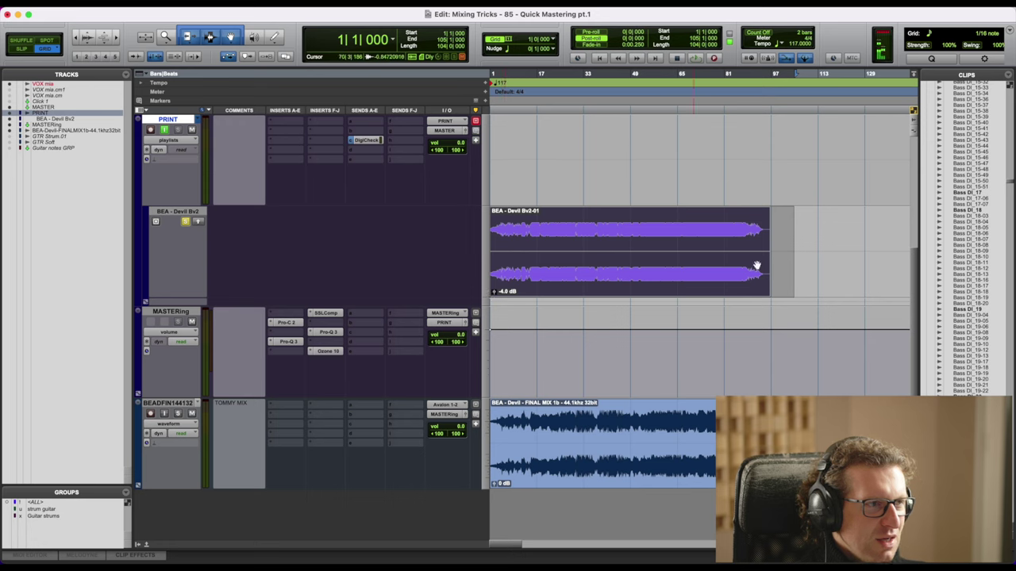
left_click_drag(827, 228, 465, 230)
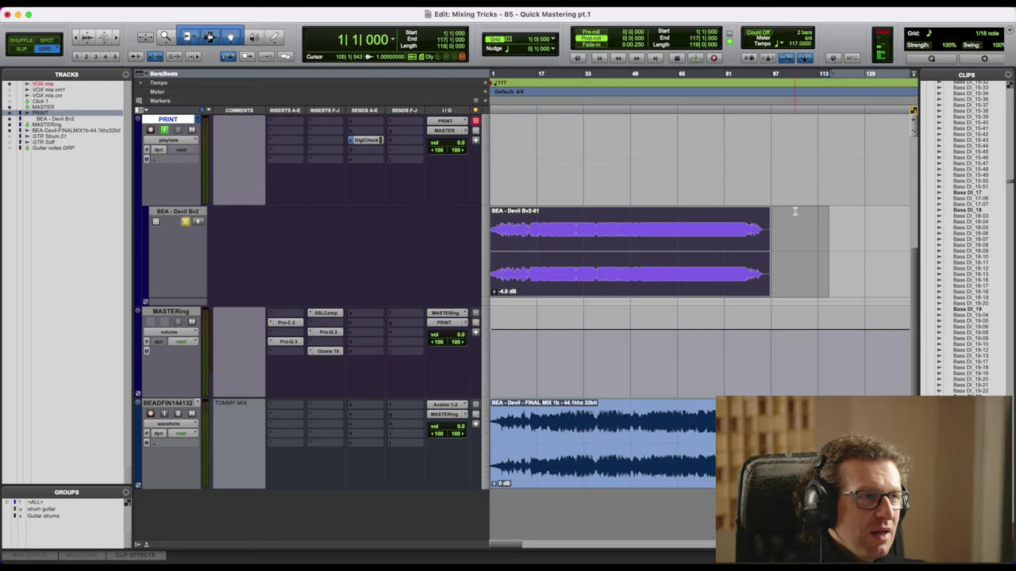
left_click_drag(795, 214, 750, 212)
key("Return")
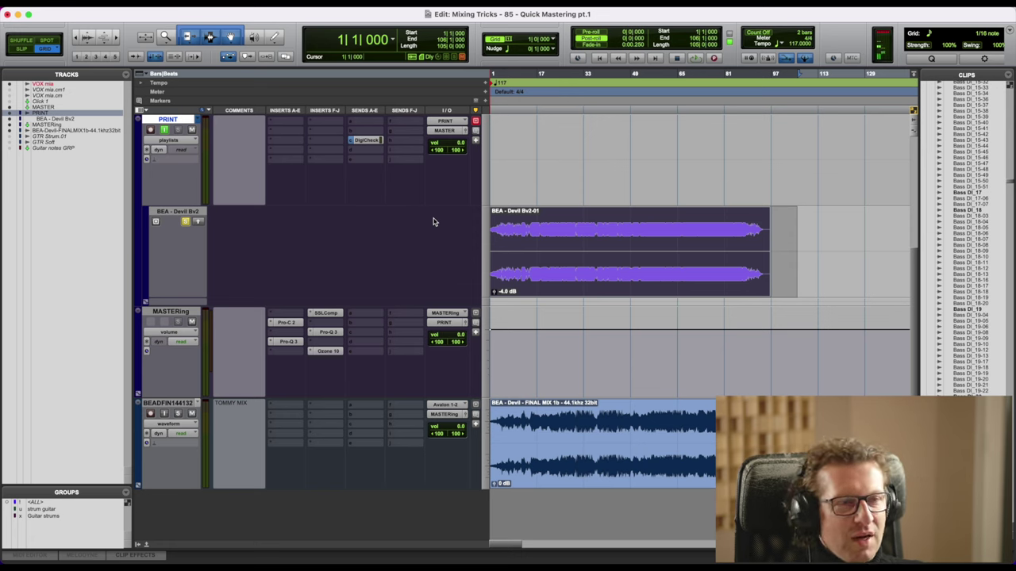
left_click_drag(848, 225, 422, 236)
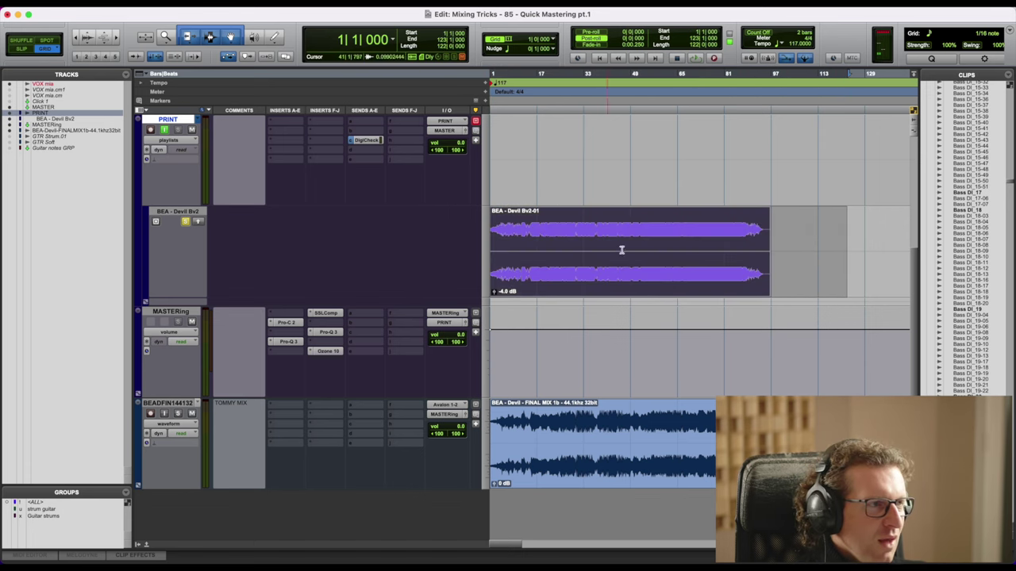
left_click_drag(806, 234, 422, 230)
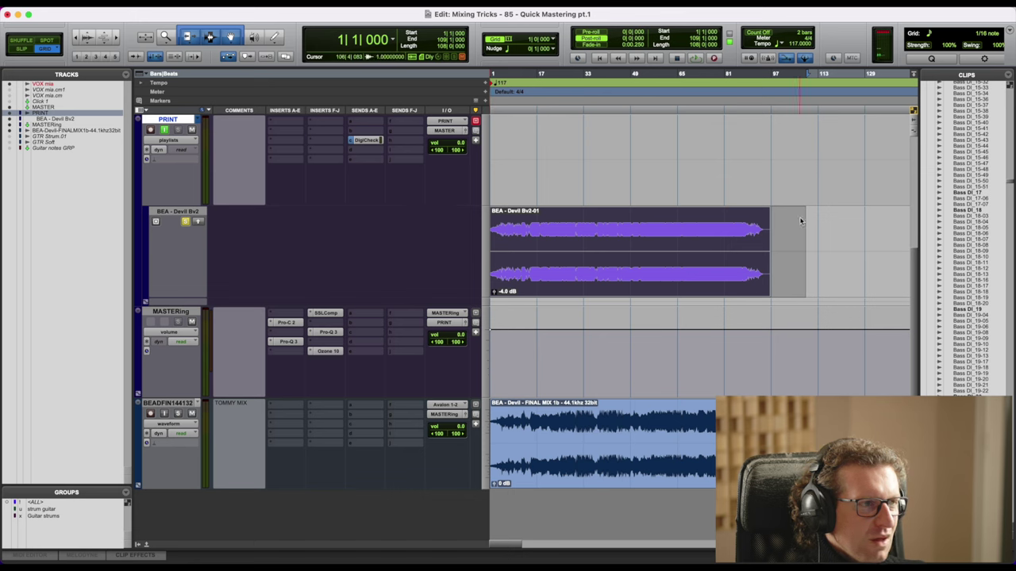
left_click_drag(801, 221, 465, 223)
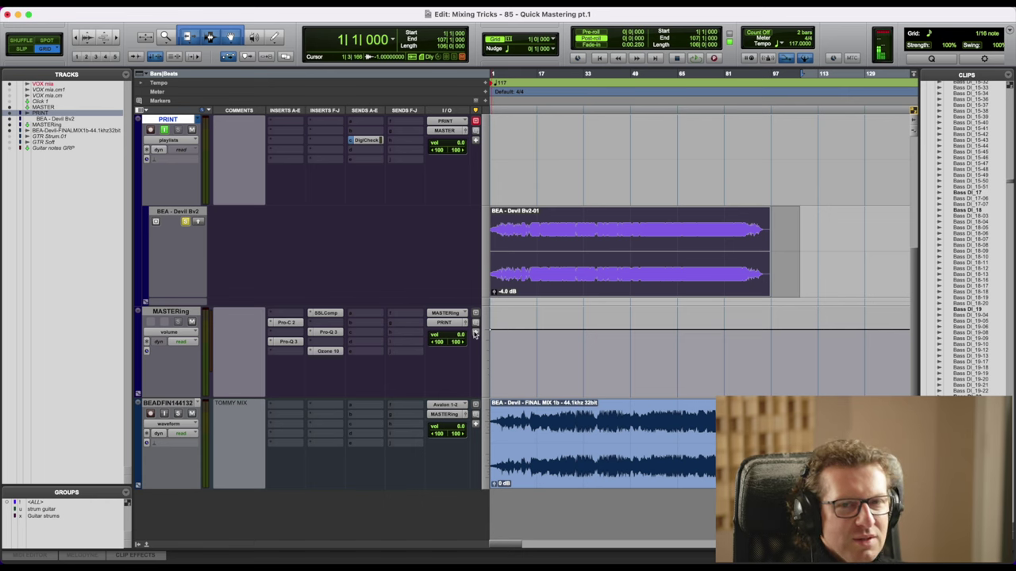
Open Ozone 10 on the MASTERing track and move the Maximizer's linked threshold and ceiling to -2.4, -0.2 and back to -4.0 dB
left_click(327, 351)
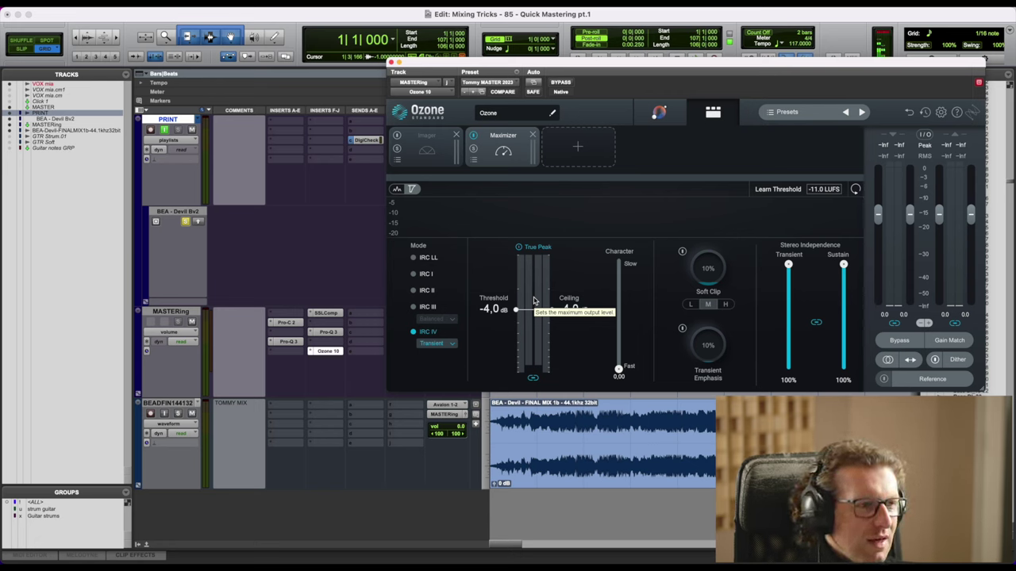
mouse_move(502, 309)
left_mouse_down()
mouse_move(497, 259)
mouse_move(494, 372)
mouse_move(486, 239)
mouse_move(473, 249)
mouse_move(495, 255)
mouse_move(498, 296)
left_mouse_up()
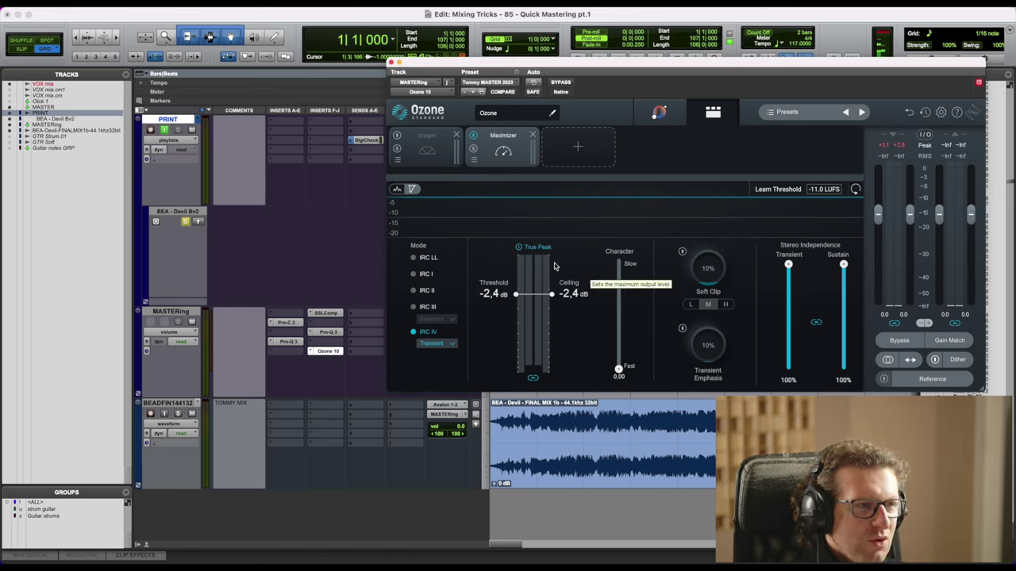
left_click_drag(536, 295, 543, 266)
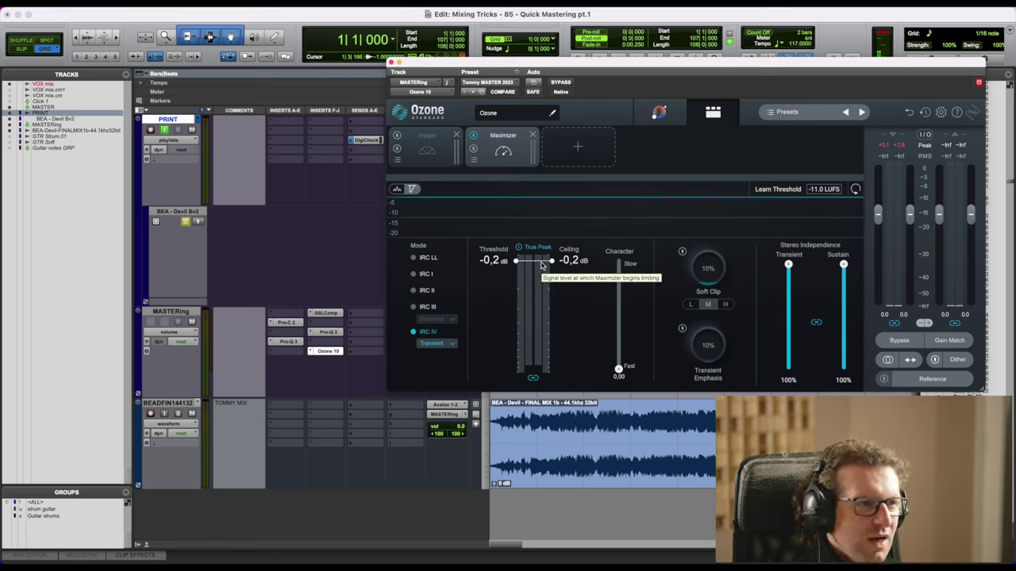
left_click_drag(542, 267, 543, 315)
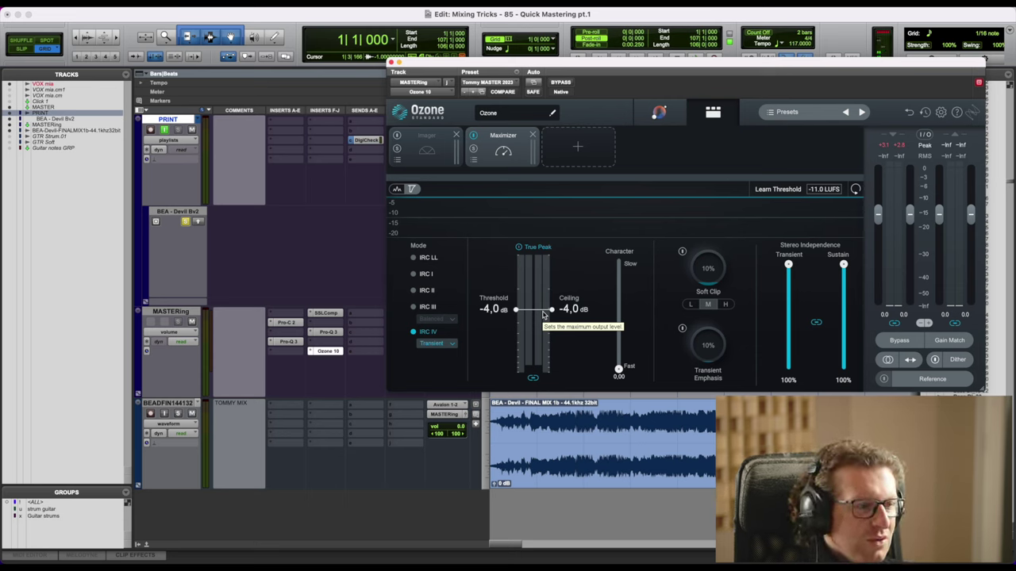
Select bars 30 to 46 of the FINAL MIX 1b clip on the BEADFIN144132 track, keeping the Ozone window clear of it
left_click_drag(545, 63, 420, 28)
left_click(601, 431)
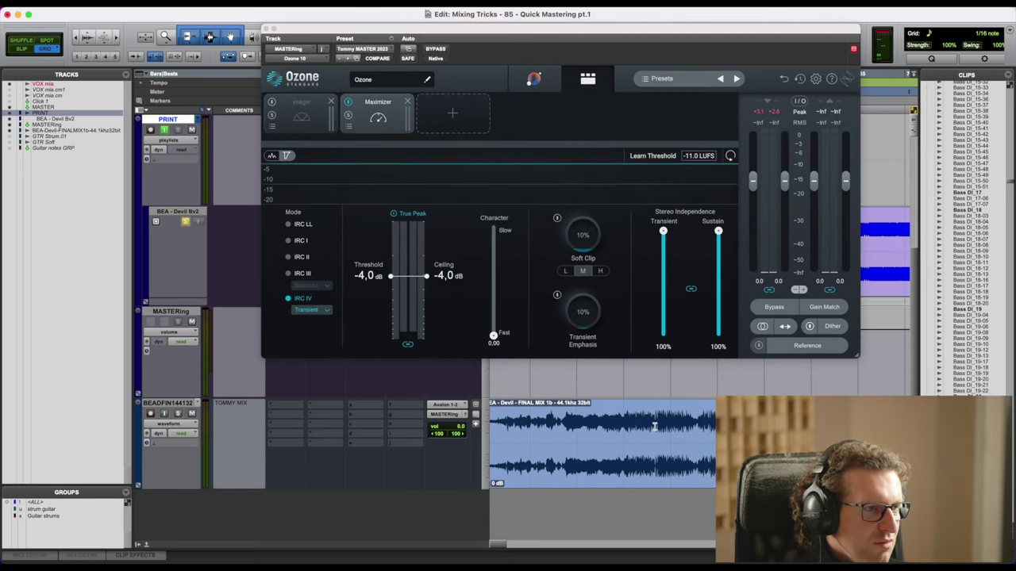
left_click_drag(655, 426, 718, 427)
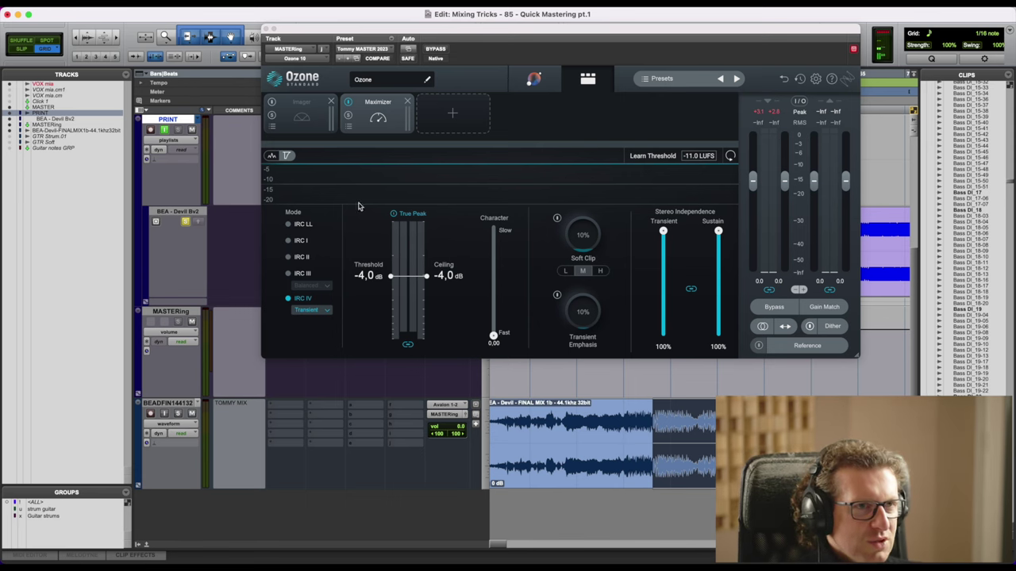
left_click_drag(295, 30, 346, 35)
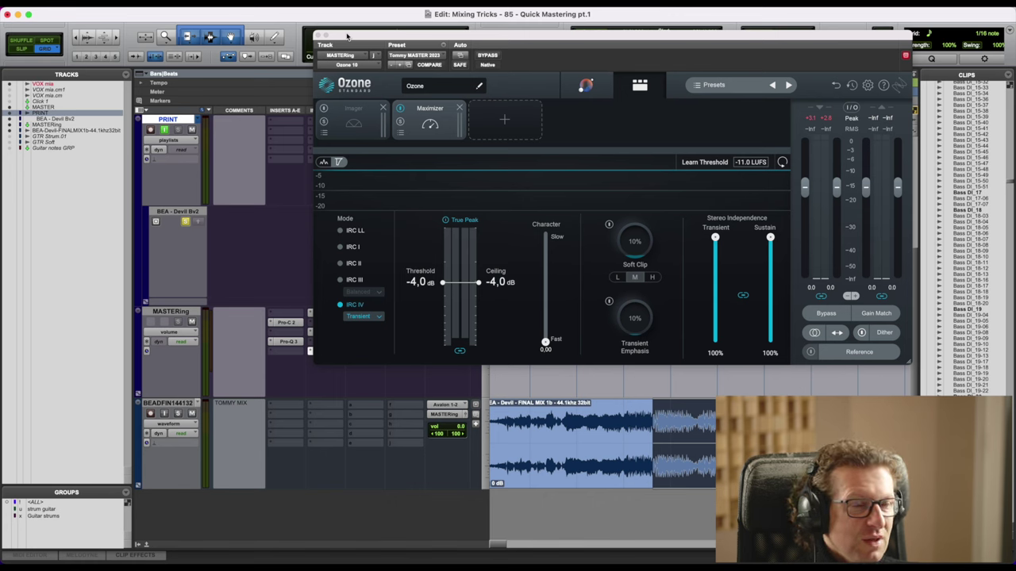
Play the selection while raising the Maximizer's linked threshold and ceiling to 0.0 dB, stop playback, and return both to -4.0 dB
key("space")
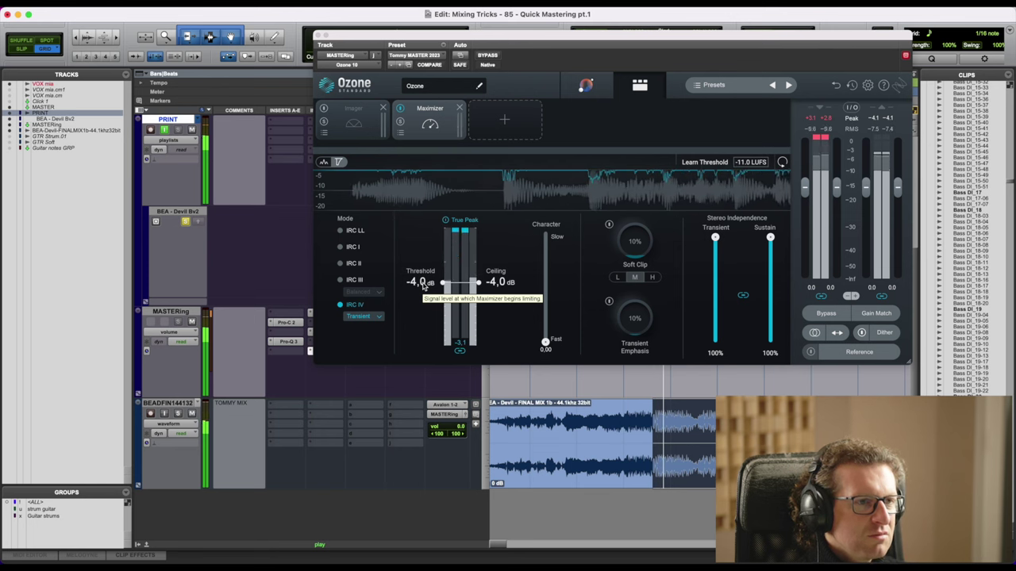
left_click_drag(423, 287, 442, 99)
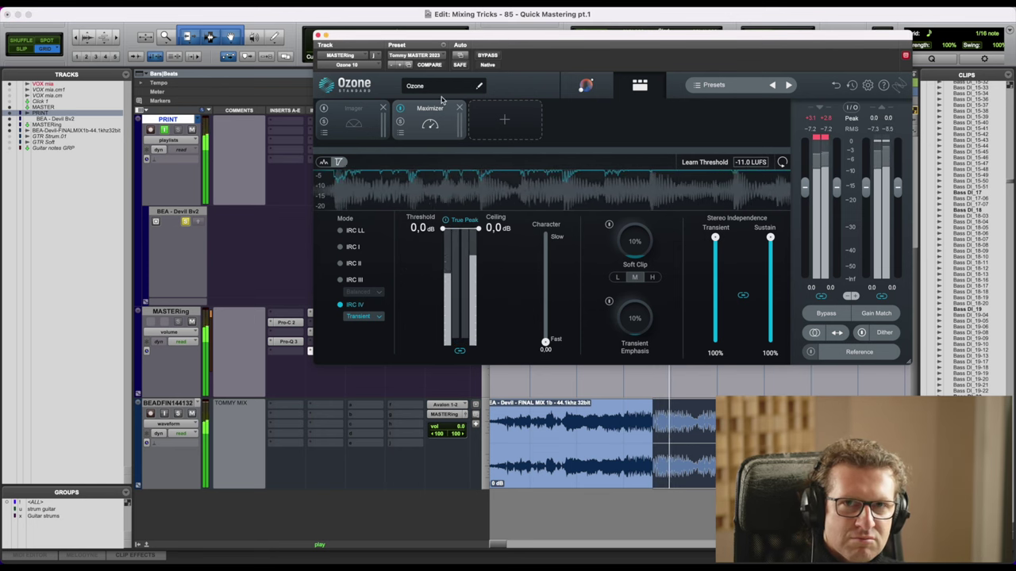
key("space")
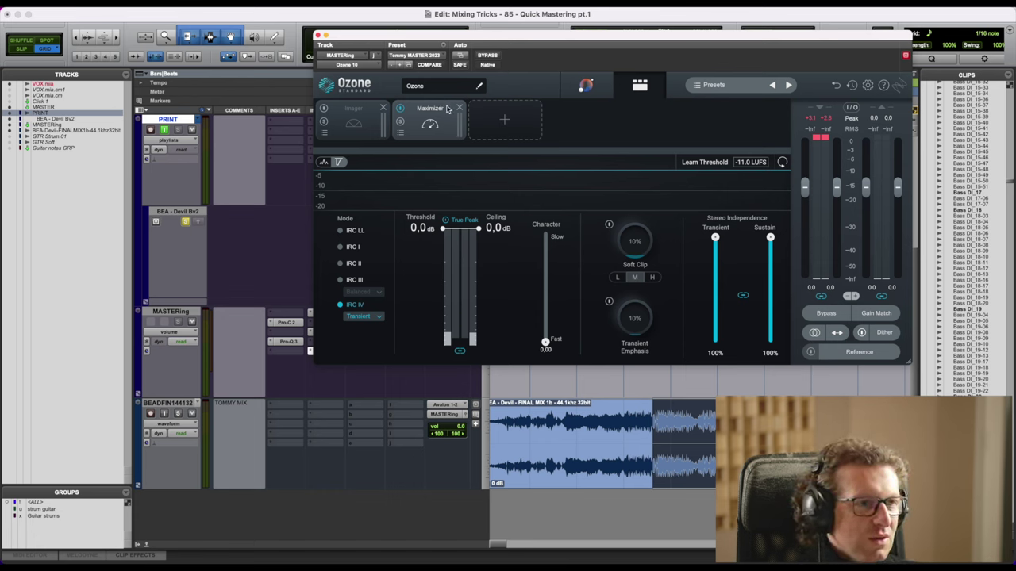
left_click_drag(420, 228, 426, 281)
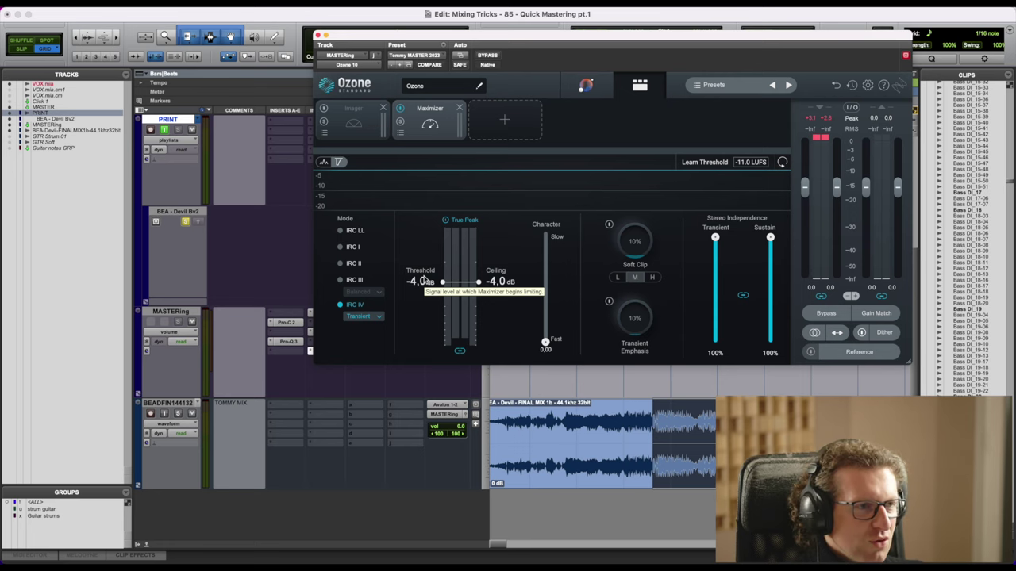
View Ozone's bypassed Imager module and review the MASTERing track's SSLComp, Pro-C 2 and first Pro-Q 3 inserts, ending on SSLComp
left_click(376, 121)
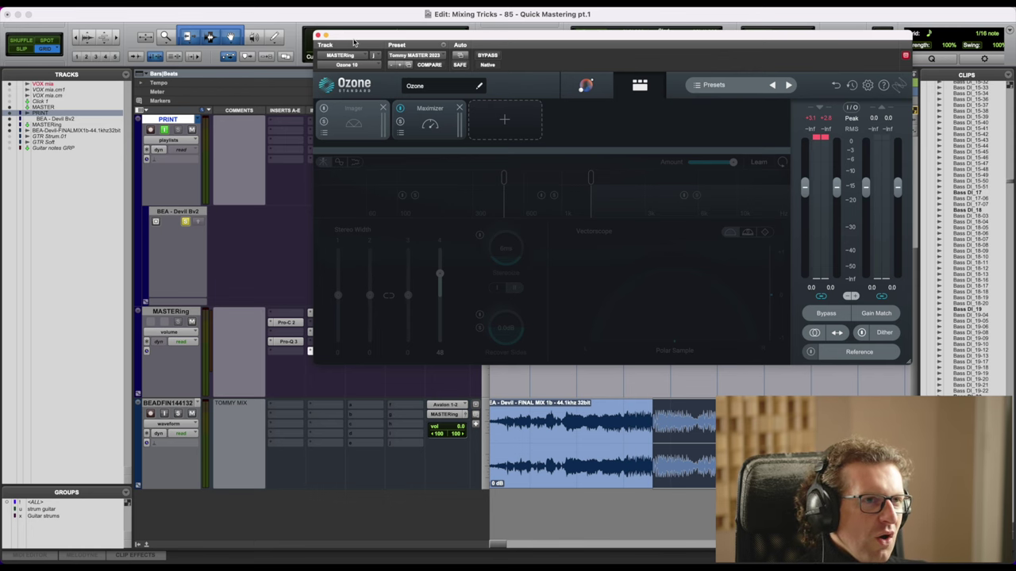
left_click_drag(366, 42, 472, 54)
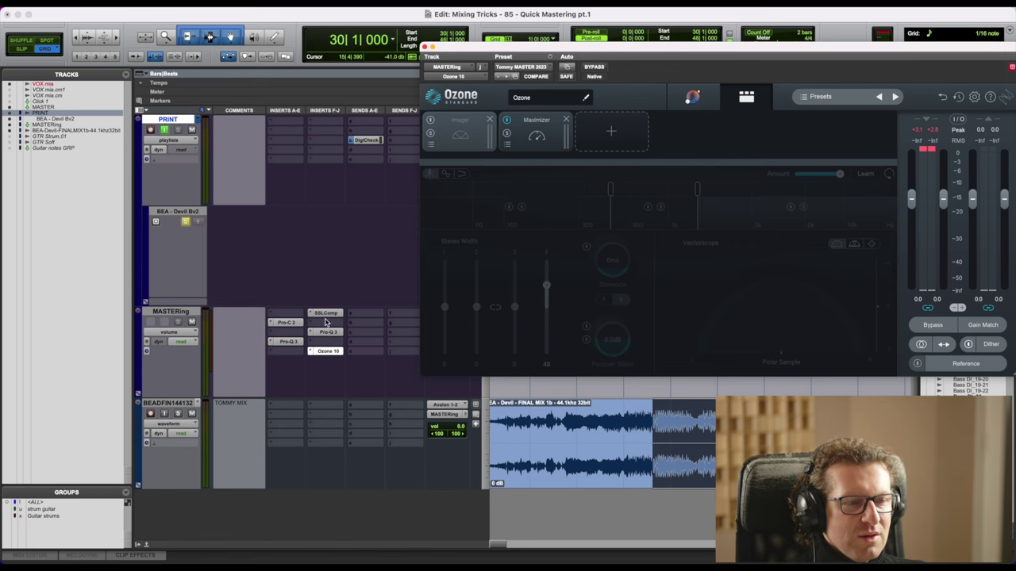
left_click(326, 314)
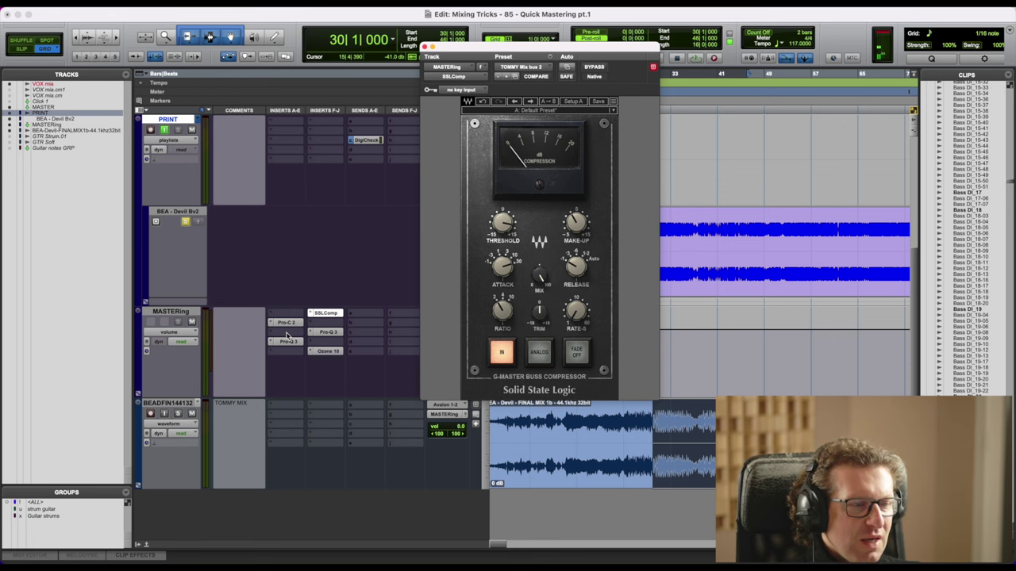
left_click(295, 323)
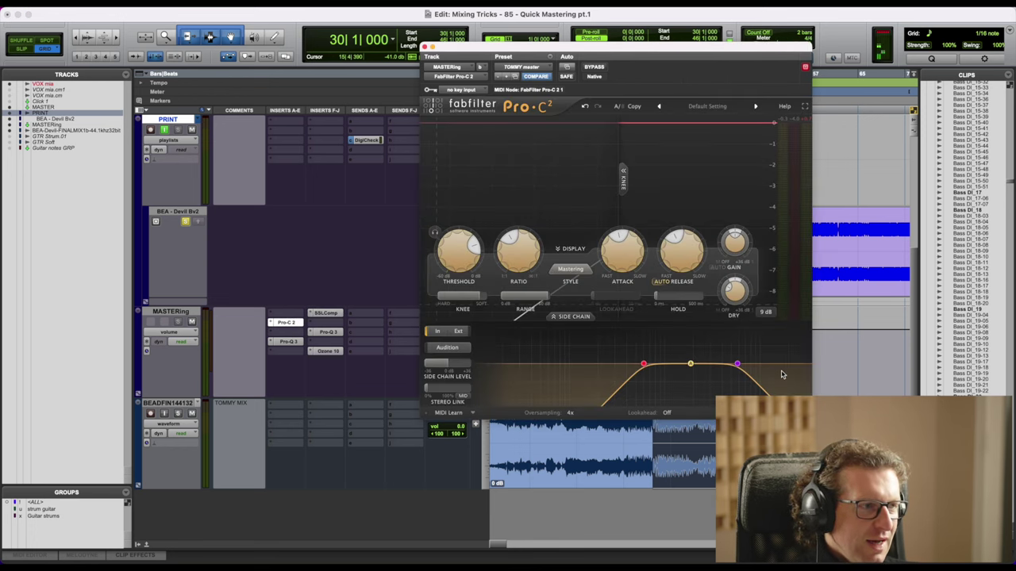
left_click(287, 342)
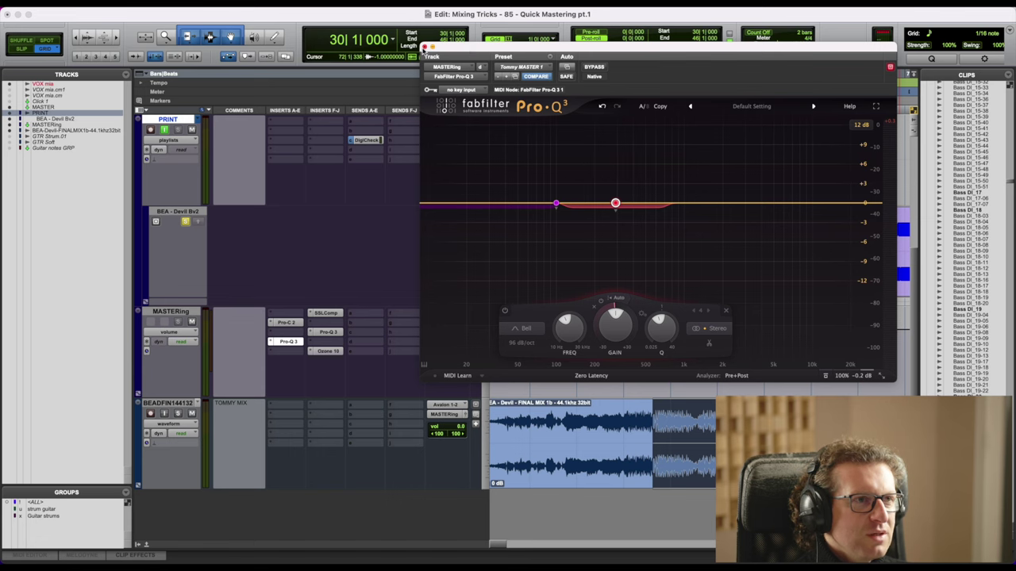
left_click(424, 48)
left_click(327, 314)
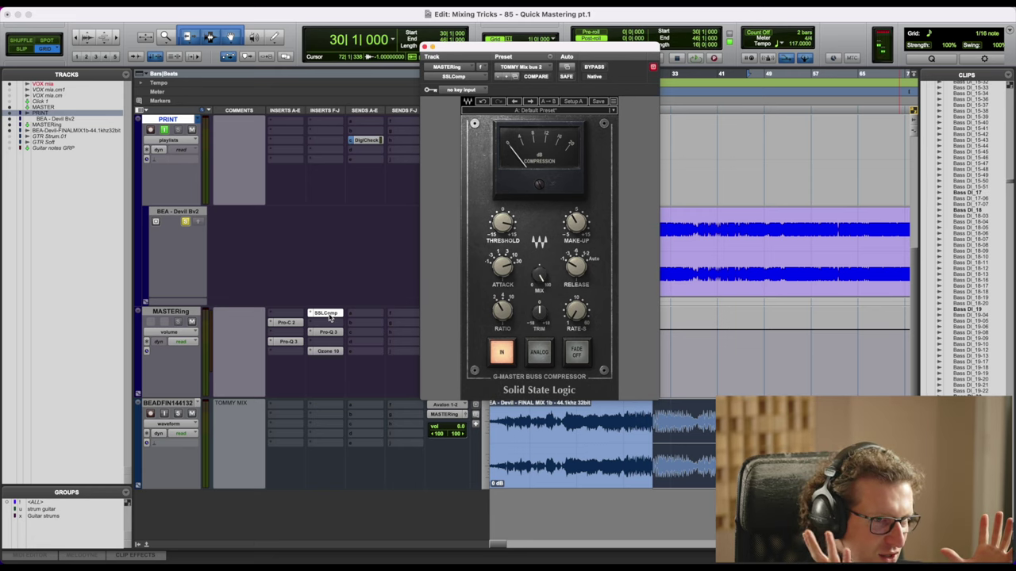
Reopen Ozone 10, enable its Imager module, and try band 4's stereo width at 53 before setting it to 48
left_click(327, 352)
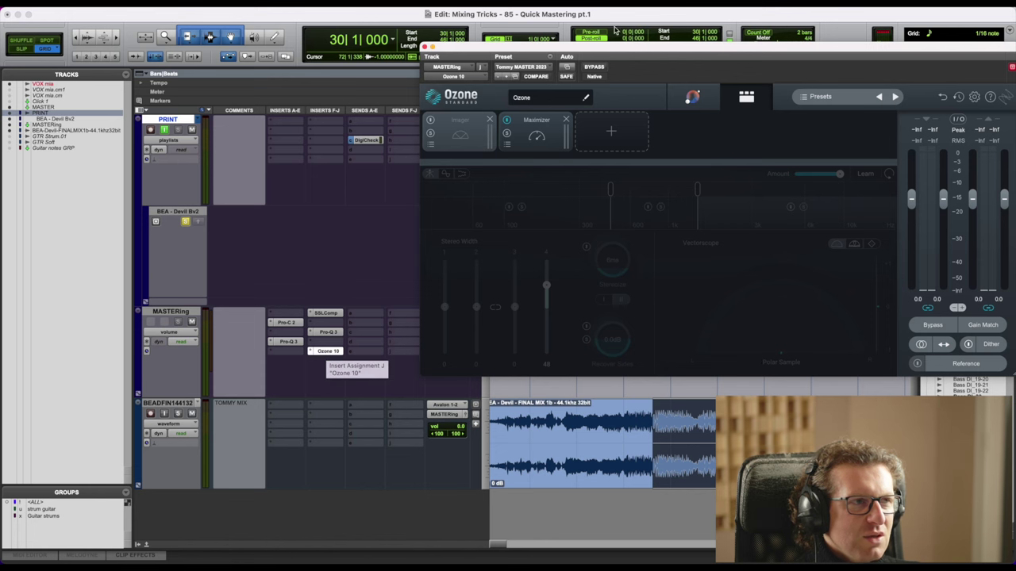
left_click_drag(616, 48, 486, 48)
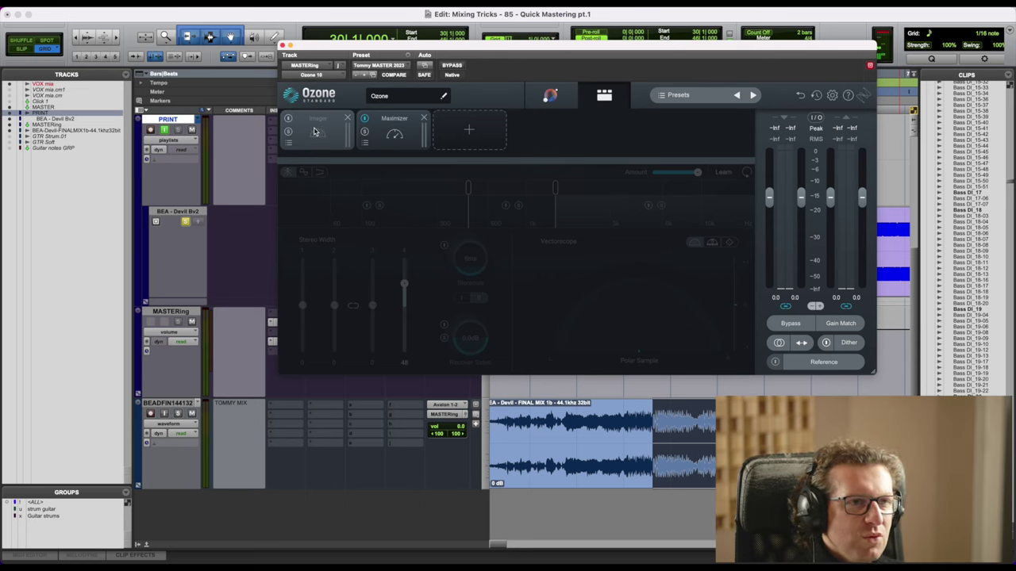
left_click(287, 119)
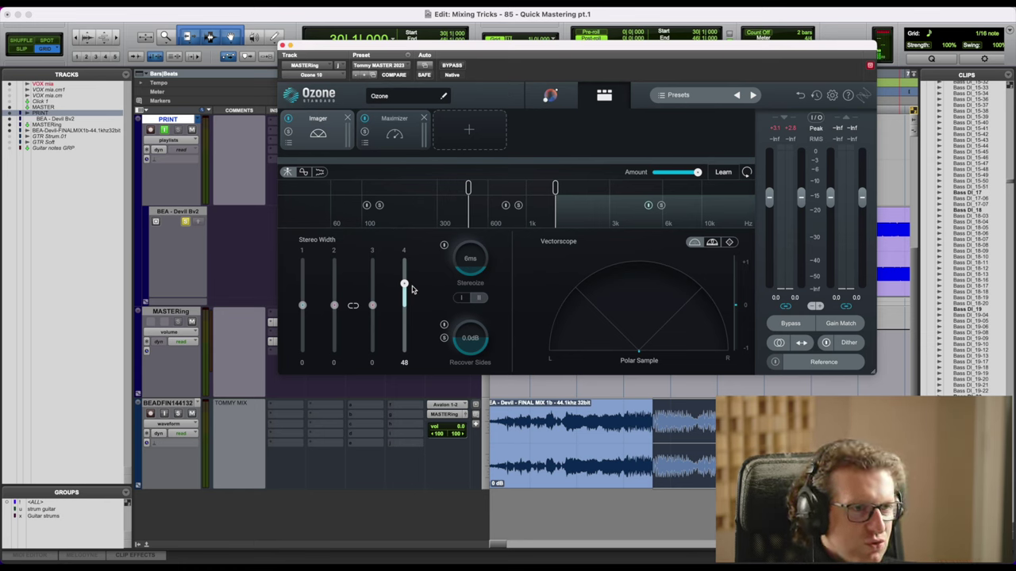
left_click_drag(553, 191, 558, 190)
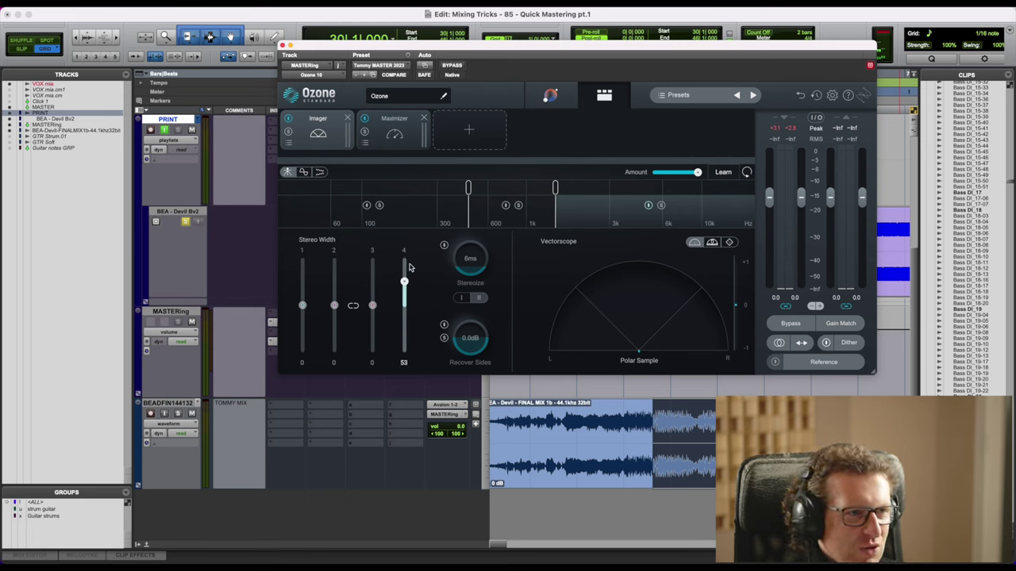
mouse_move(410, 270)
left_mouse_down()
mouse_move(411, 230)
mouse_move(406, 284)
left_mouse_up()
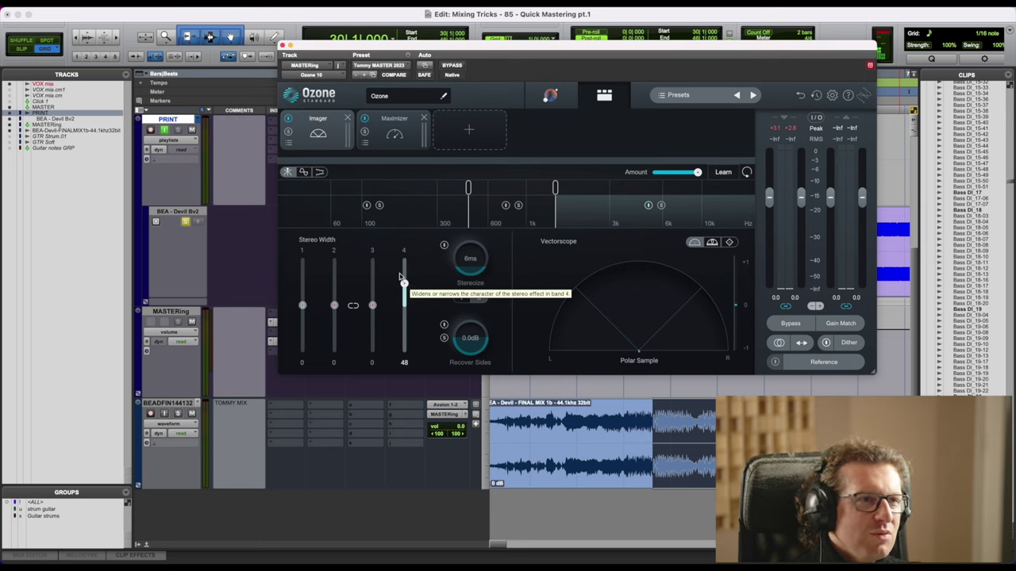
Compare the Imager bypassed and active while playing the selection, and stop playback with the Imager active
left_click(288, 118)
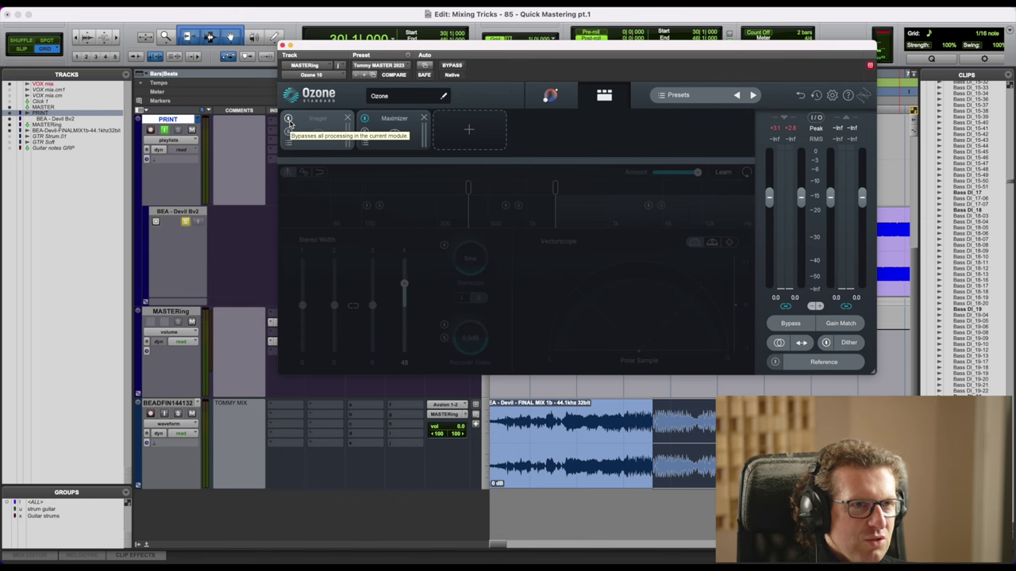
key("space")
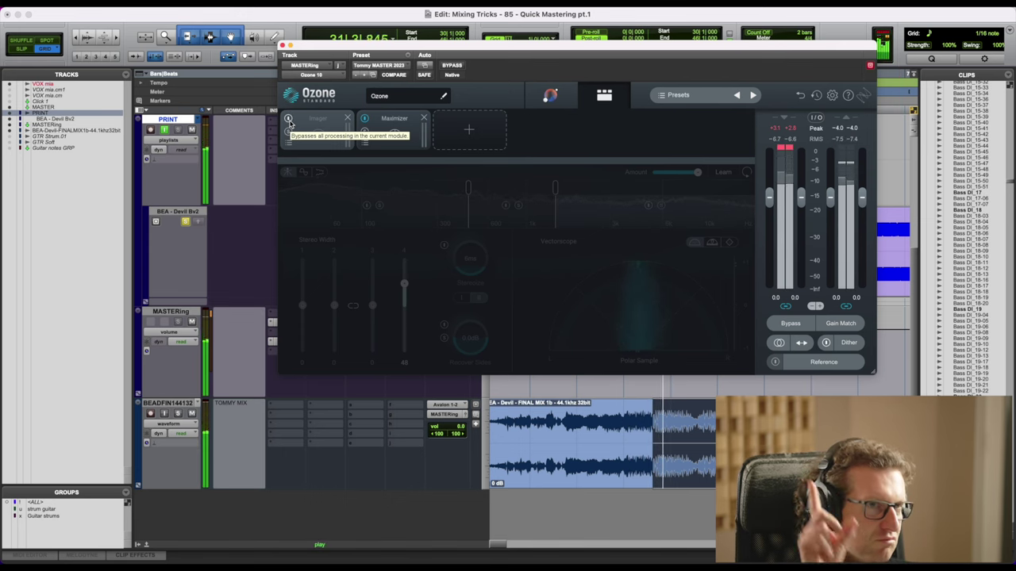
left_click(289, 119)
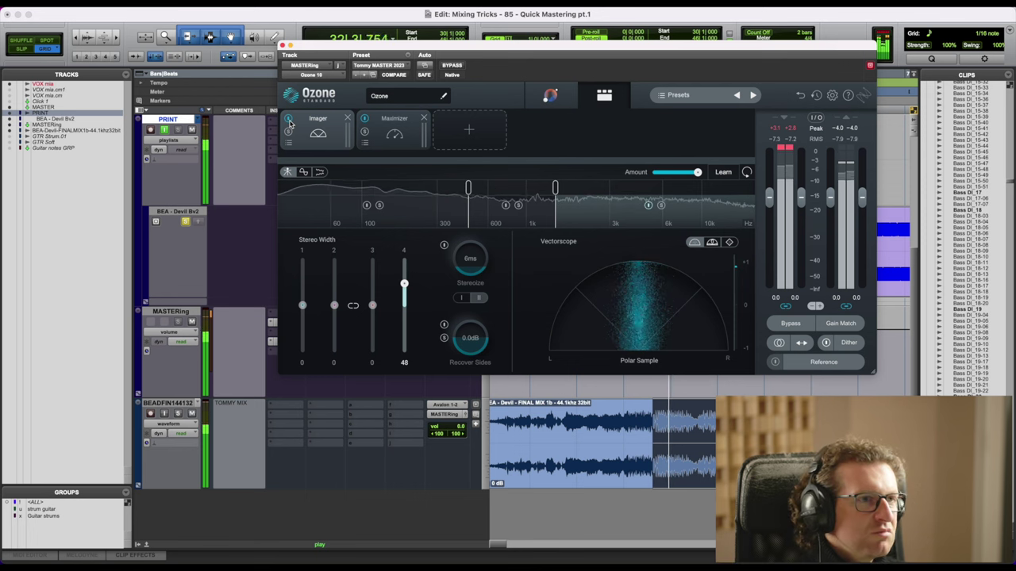
left_click(289, 119)
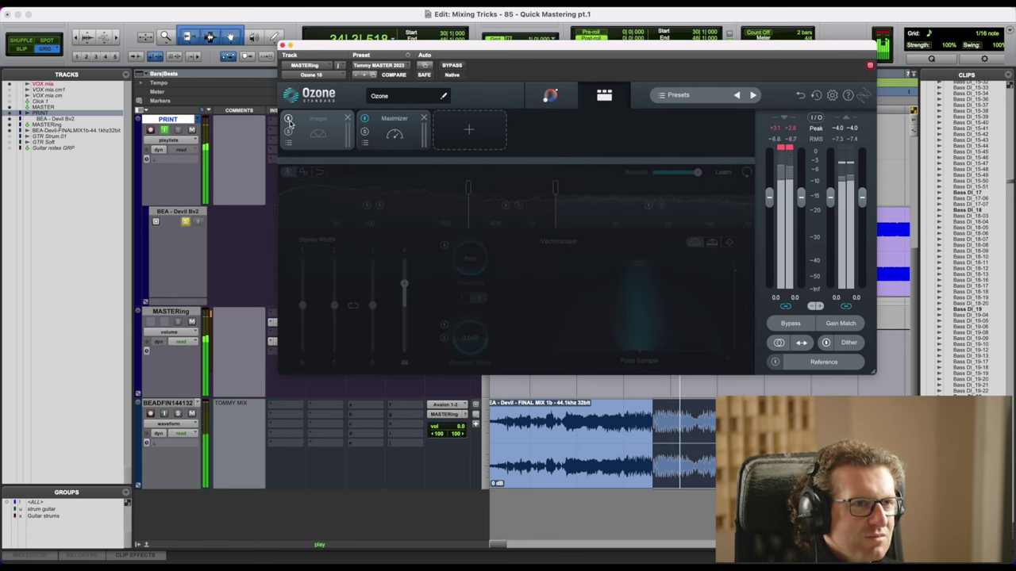
left_click(289, 119)
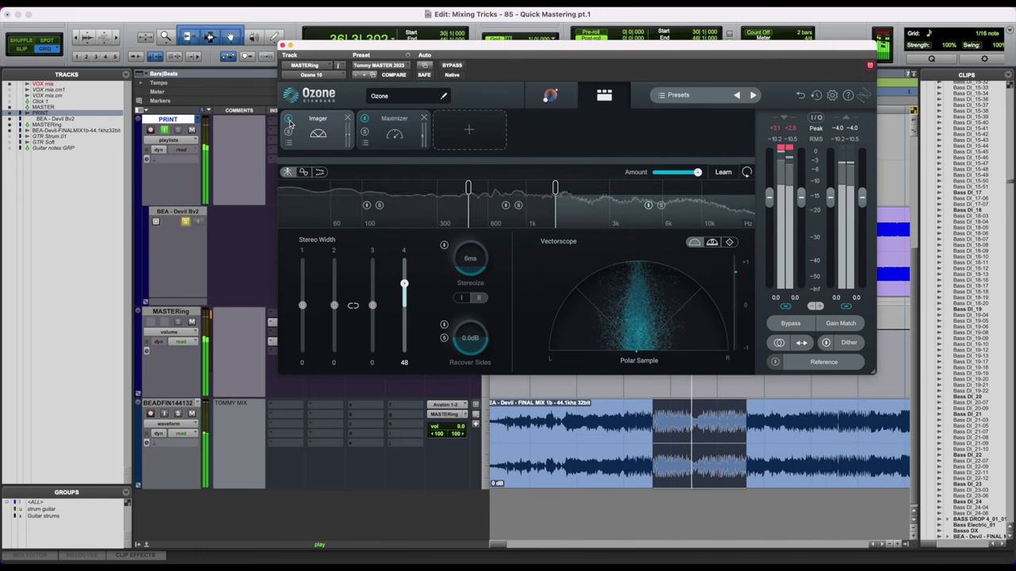
key("space")
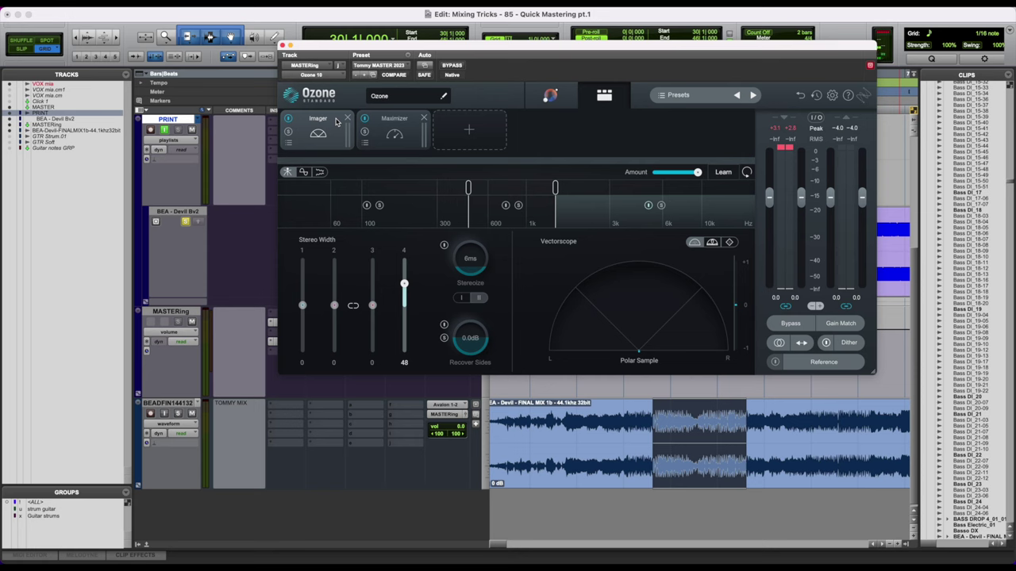
Close Ozone 10, compare the selection with PRINT's input monitoring on and off during playback, and stop with input monitoring on
left_click(281, 45)
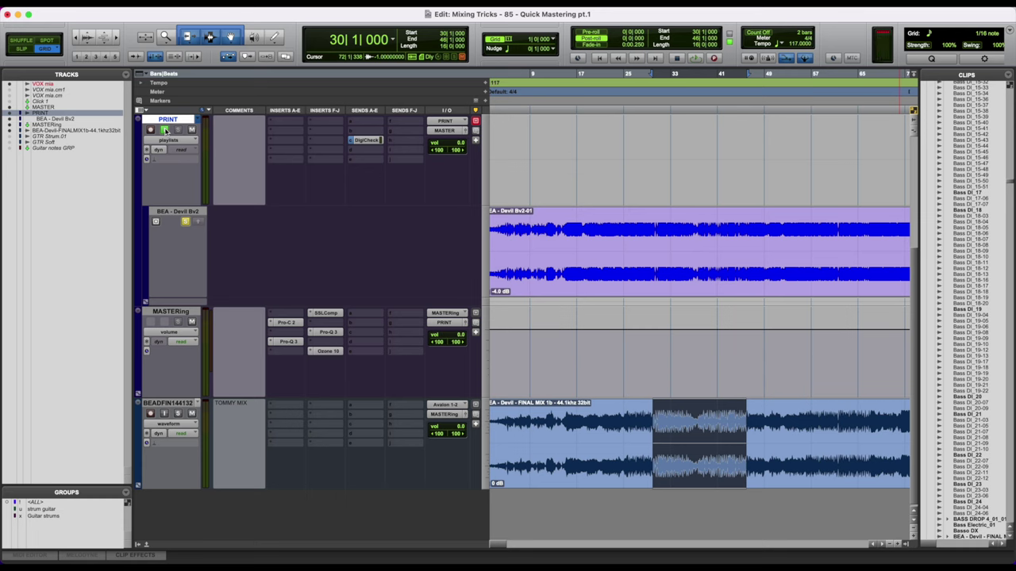
key("space")
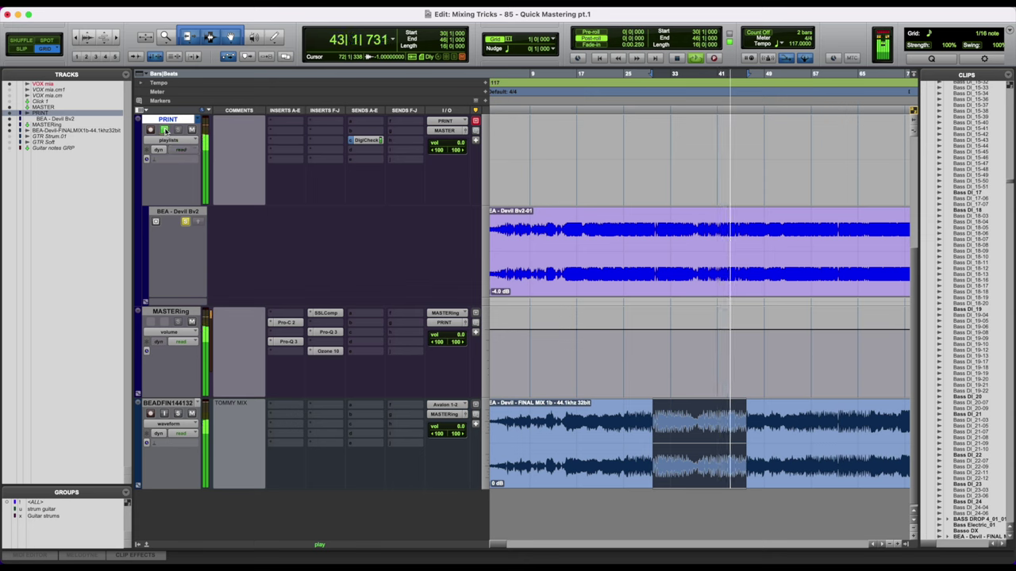
left_click(165, 131)
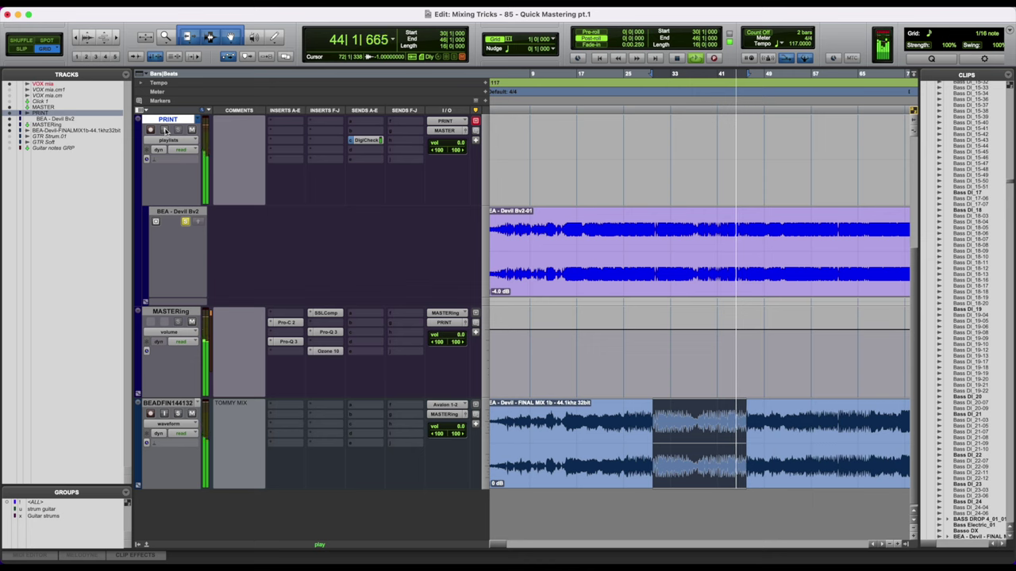
left_click(165, 131)
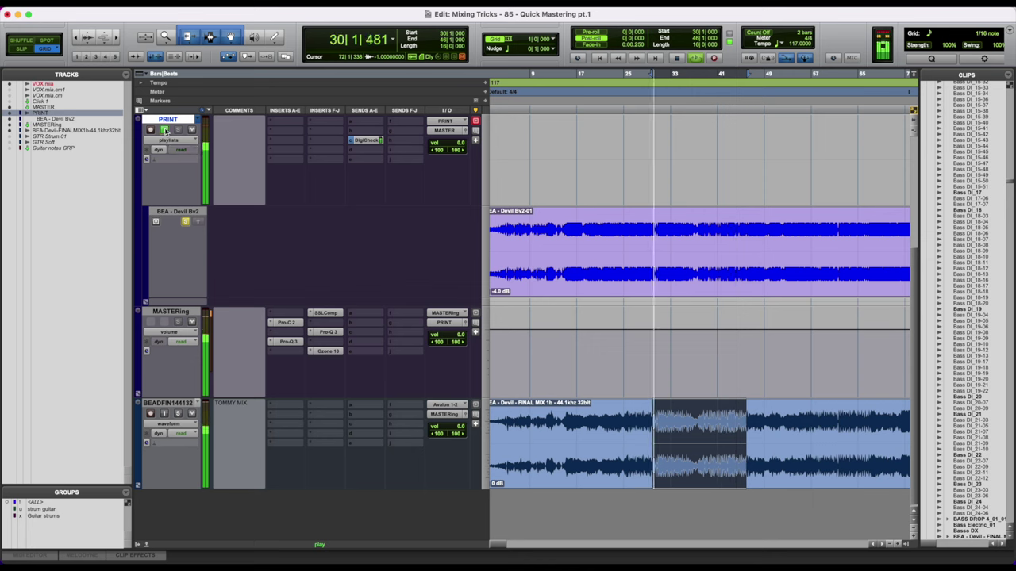
key("space")
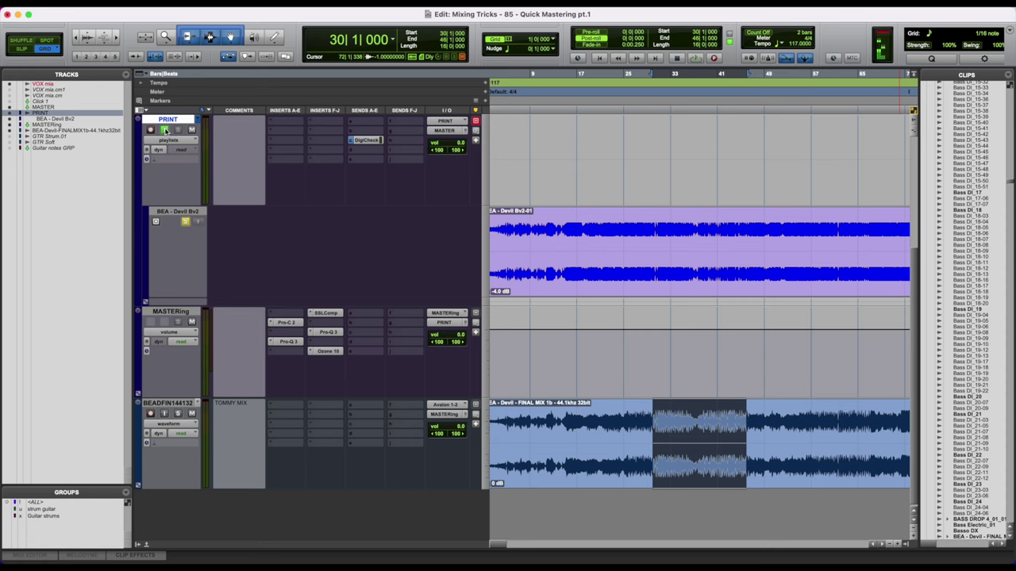
left_click(165, 130)
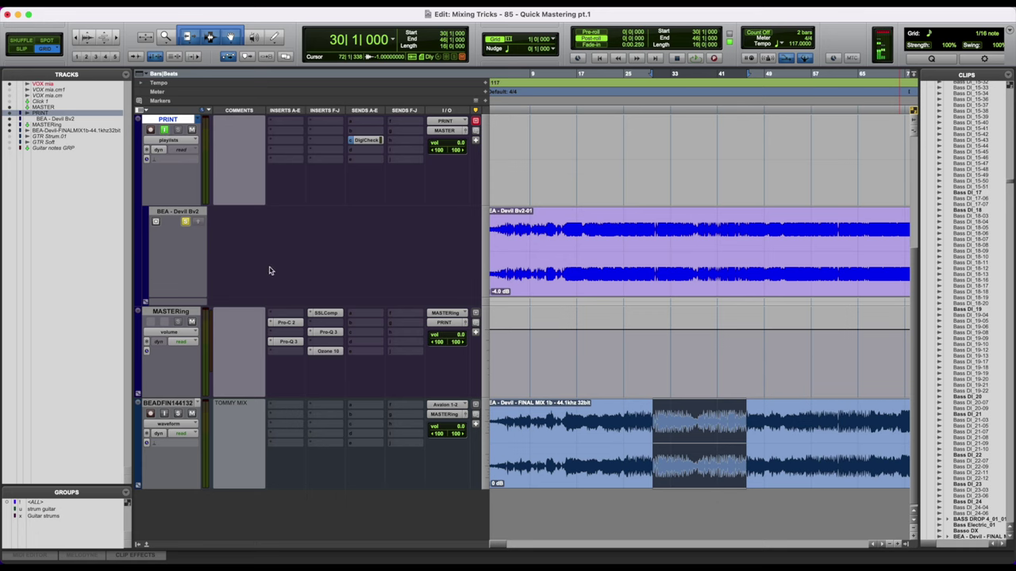